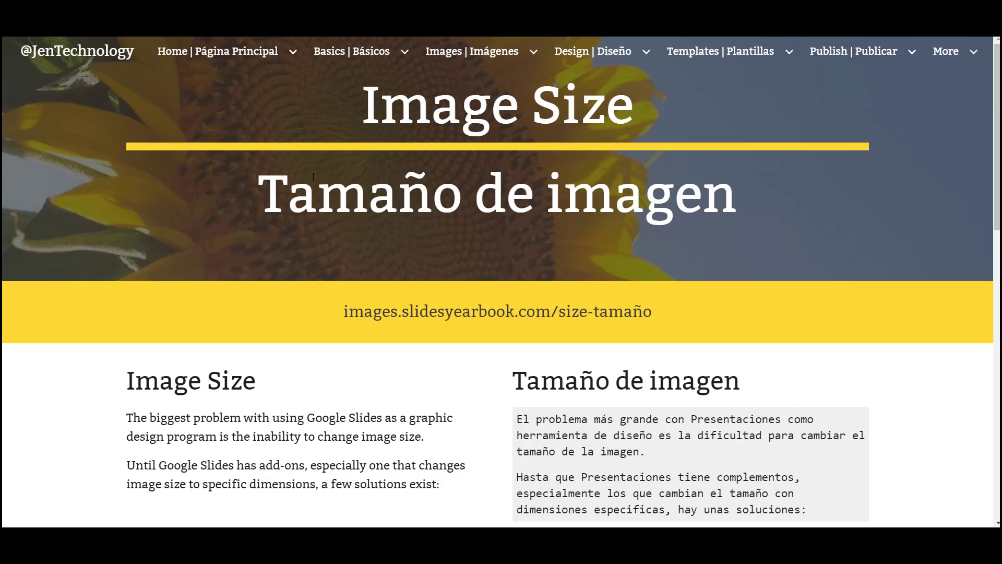
Open the linked folder with image size templates and add the Photo Size | Tamaño de la photo folder to My Drive.
{"action": "key", "text": "End"}
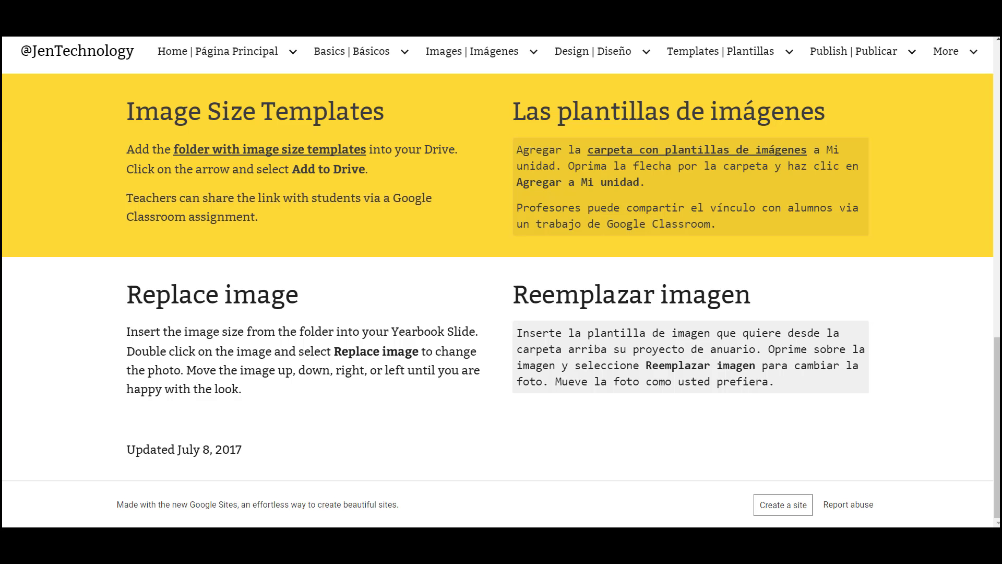
{"action": "left_click", "coordinate": [268, 155]}
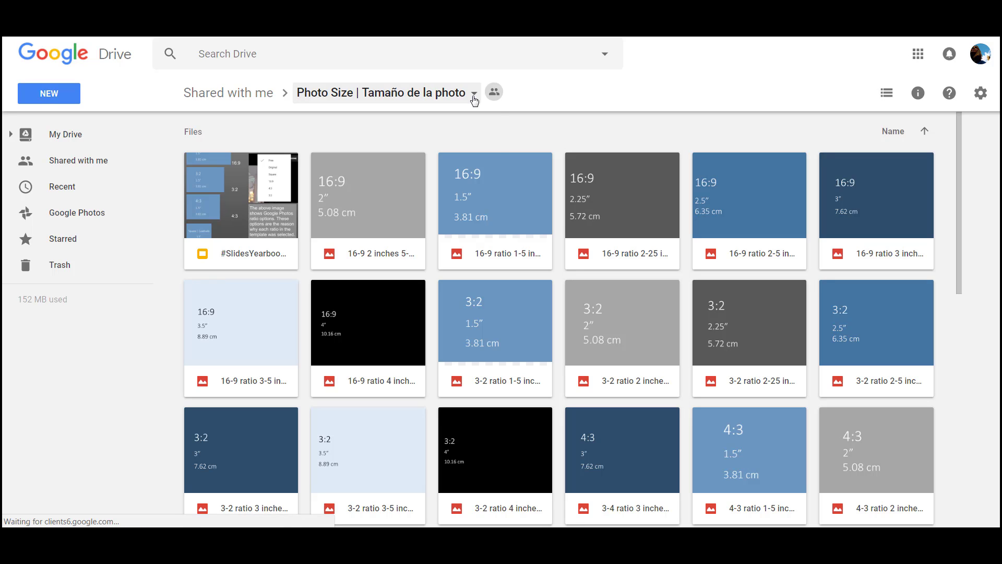
{"action": "left_click", "coordinate": [474, 94]}
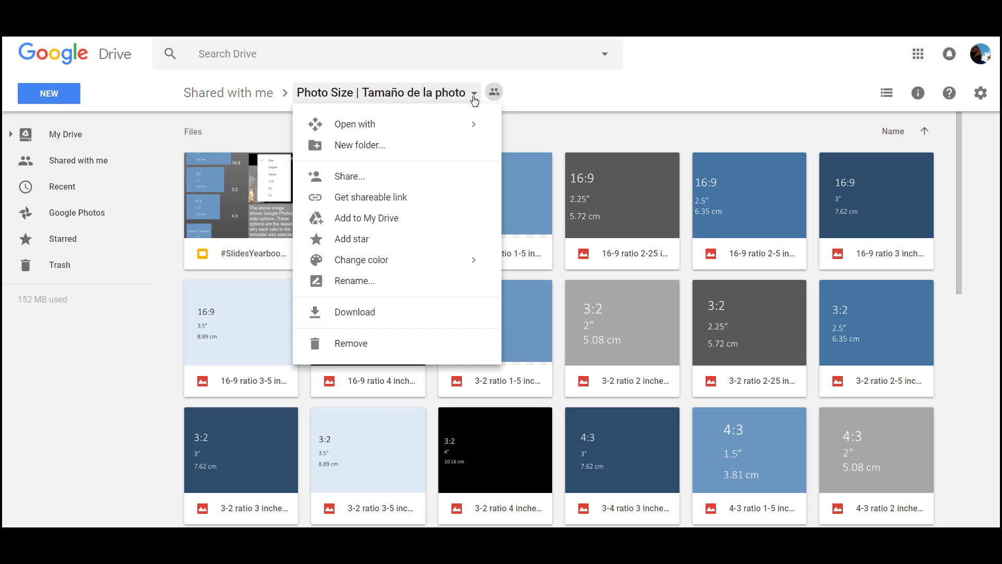
{"action": "left_click", "coordinate": [459, 219]}
Copy the Photo Size folder's shareable link and attach it to the Classroom assignment "#001 Create a Slidesyearbook", saving the assignment.
{"action": "left_click", "coordinate": [434, 94]}
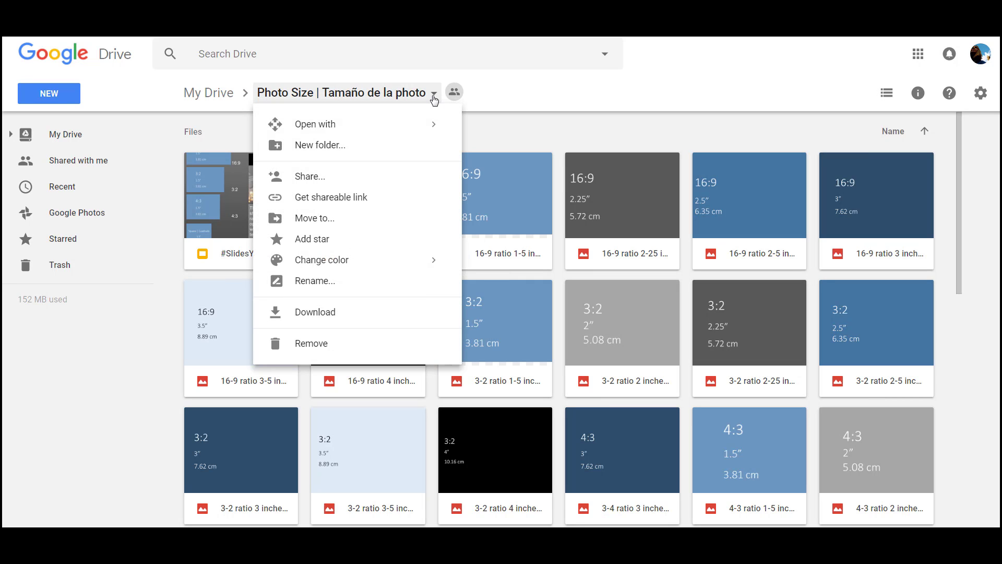
{"action": "left_click", "coordinate": [409, 198]}
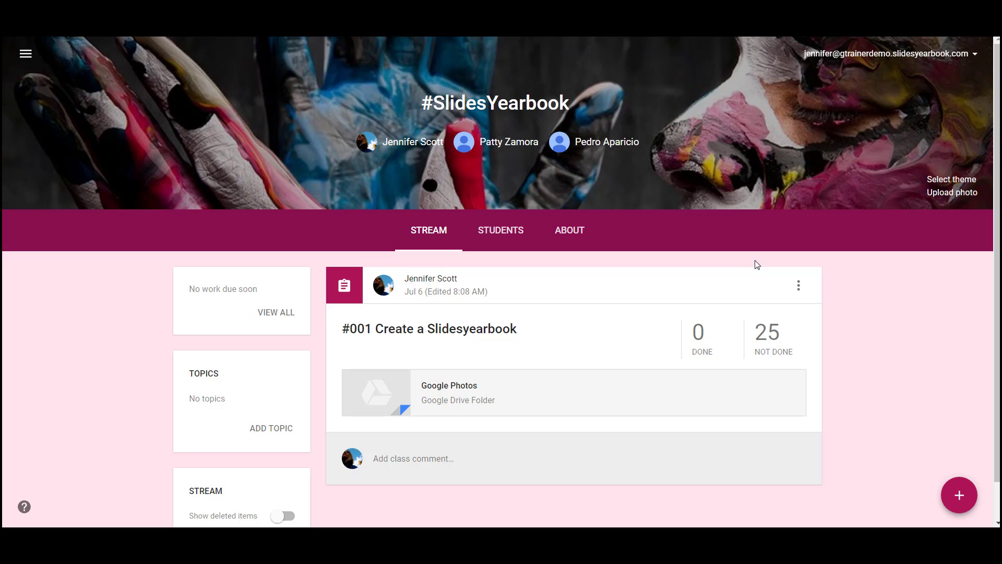
{"action": "left_click", "coordinate": [799, 285]}
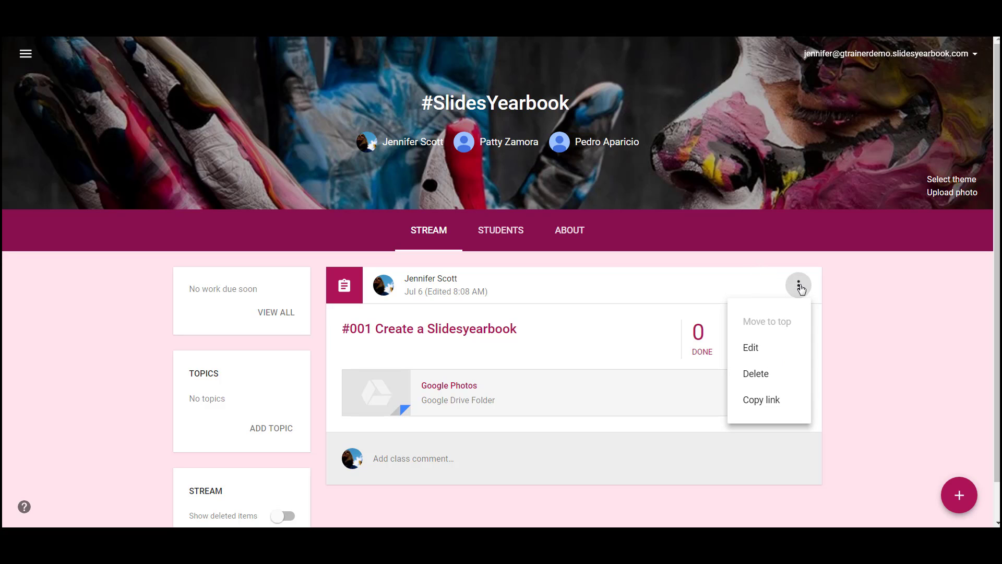
{"action": "left_click", "coordinate": [754, 349]}
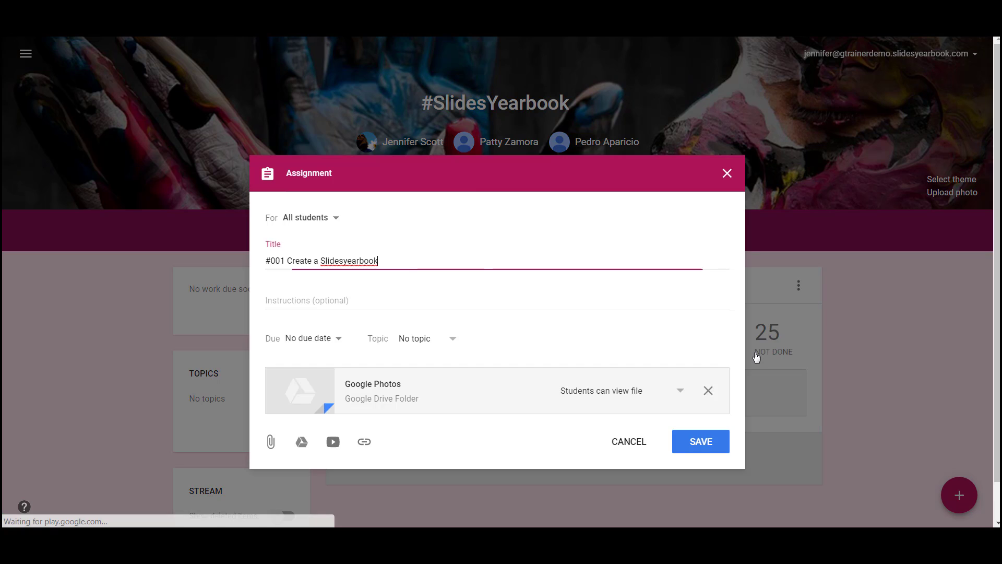
{"action": "left_click", "coordinate": [365, 449]}
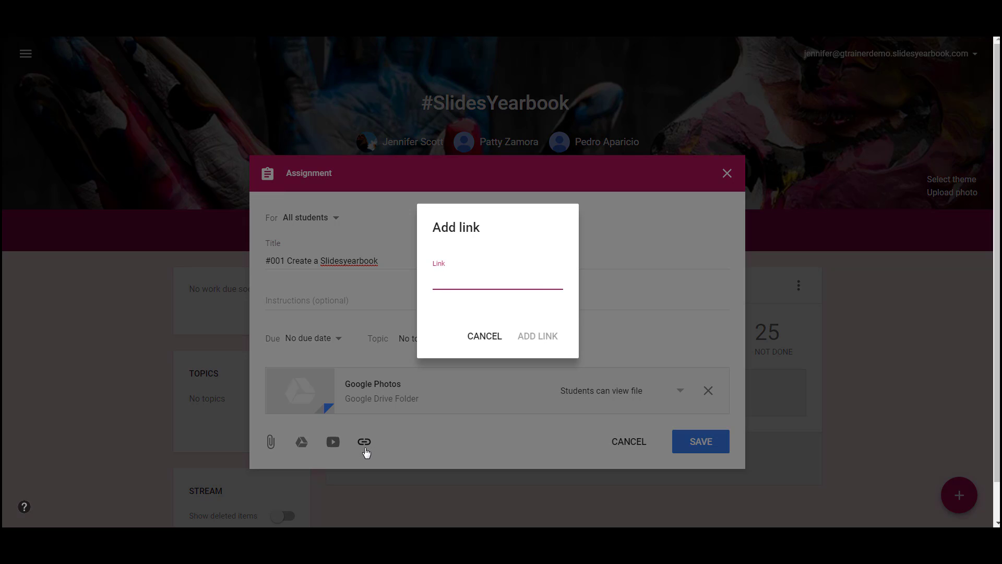
{"action": "key", "text": "ctrl+v"}
{"action": "left_click", "coordinate": [553, 336]}
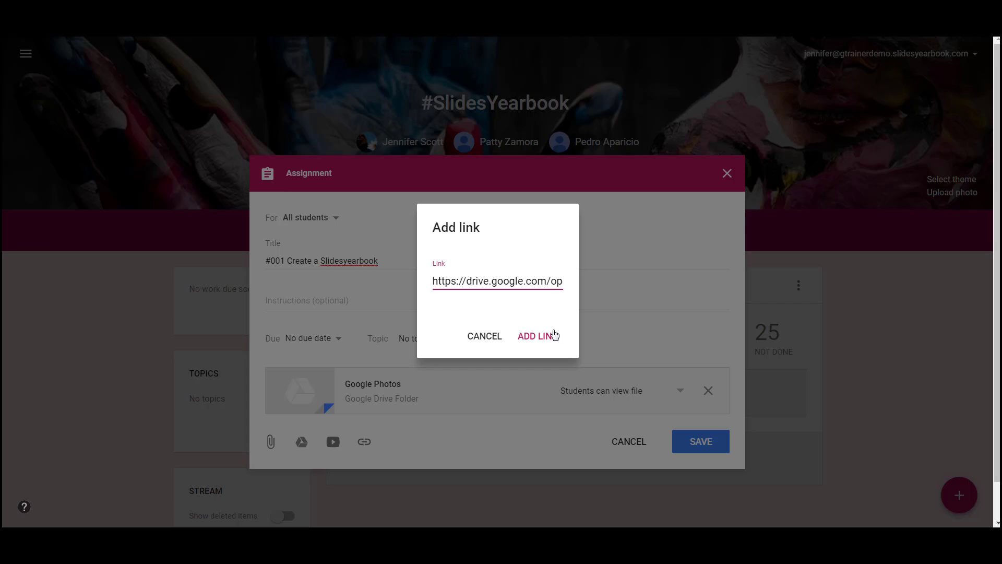
{"action": "left_click", "coordinate": [706, 497]}
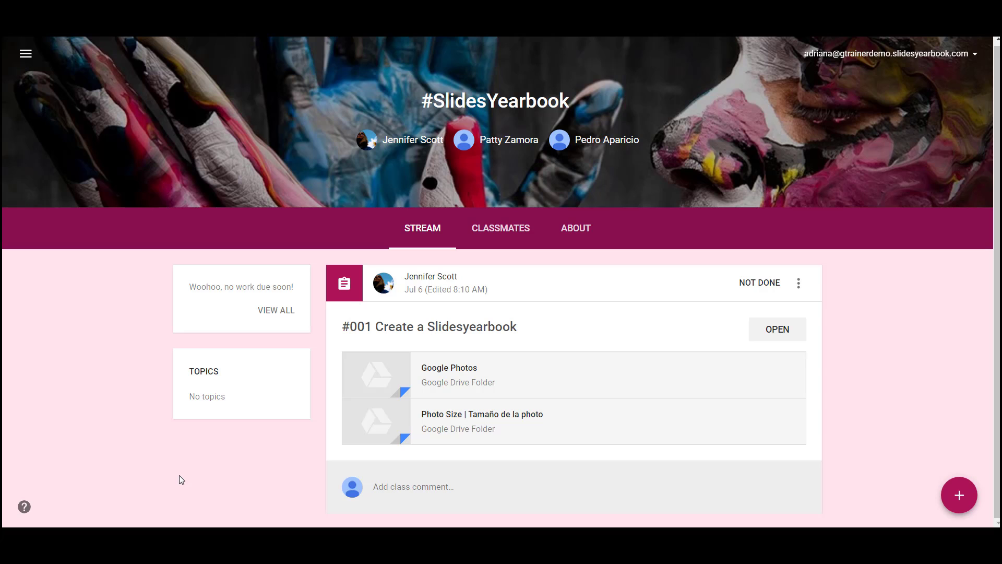
From the student's class stream, view the shared Photo Size folder and open the student's presentation for assignment #001.
{"action": "left_click", "coordinate": [397, 430]}
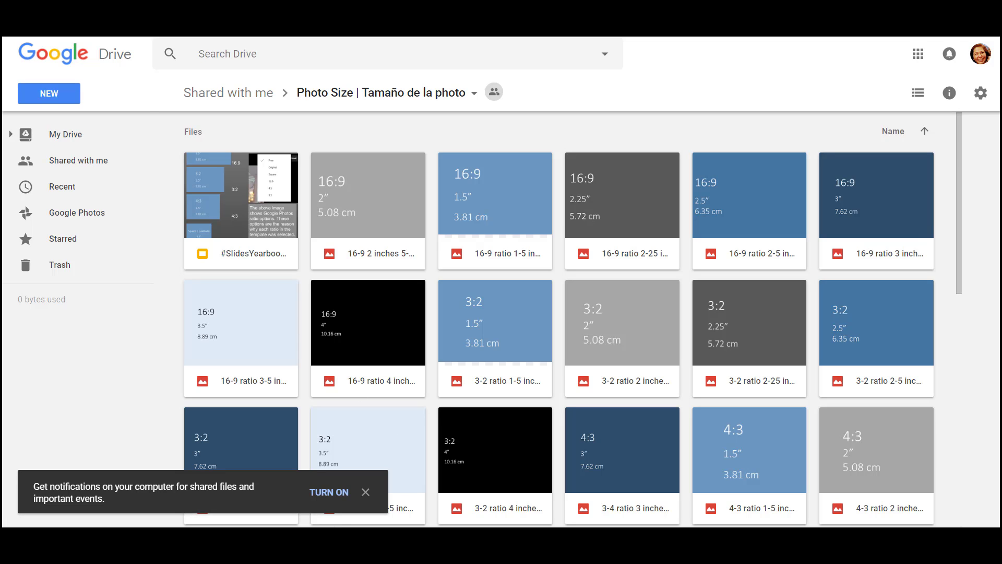
{"action": "left_click", "coordinate": [112, 20]}
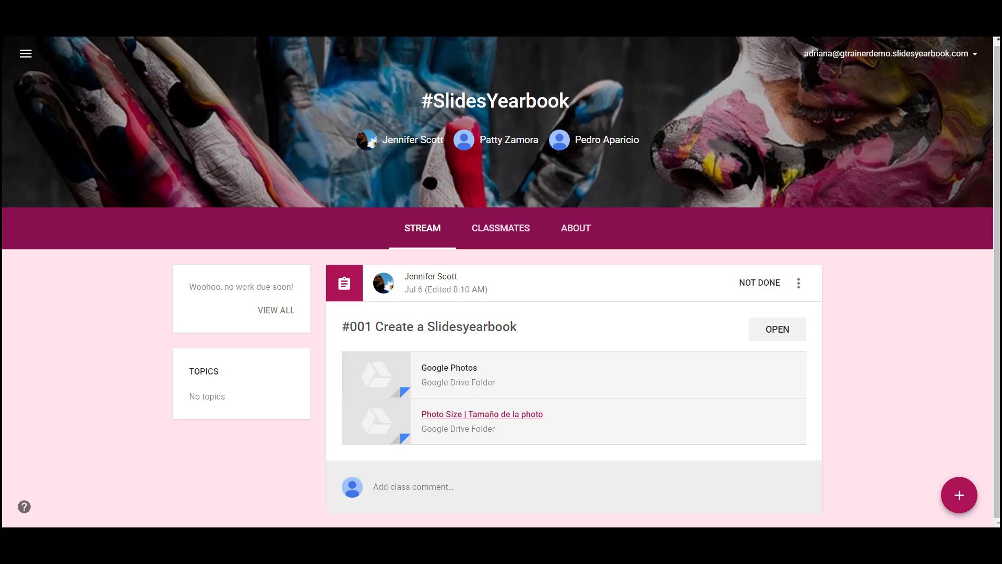
{"action": "left_click", "coordinate": [767, 330]}
{"action": "left_click", "coordinate": [553, 340]}
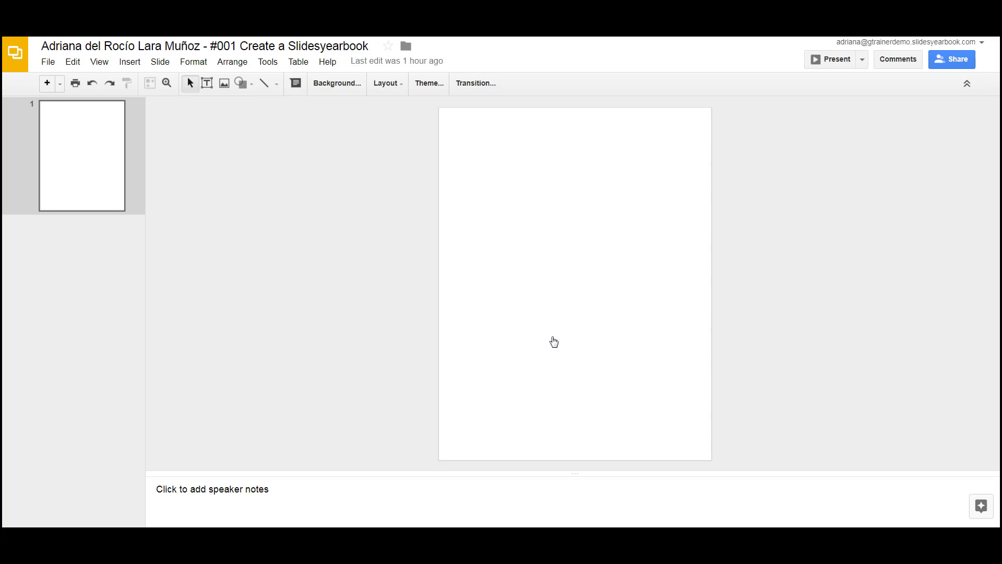
Set the slide background to the teal bokeh image found by searching for "free backgrounds".
{"action": "left_click", "coordinate": [335, 85]}
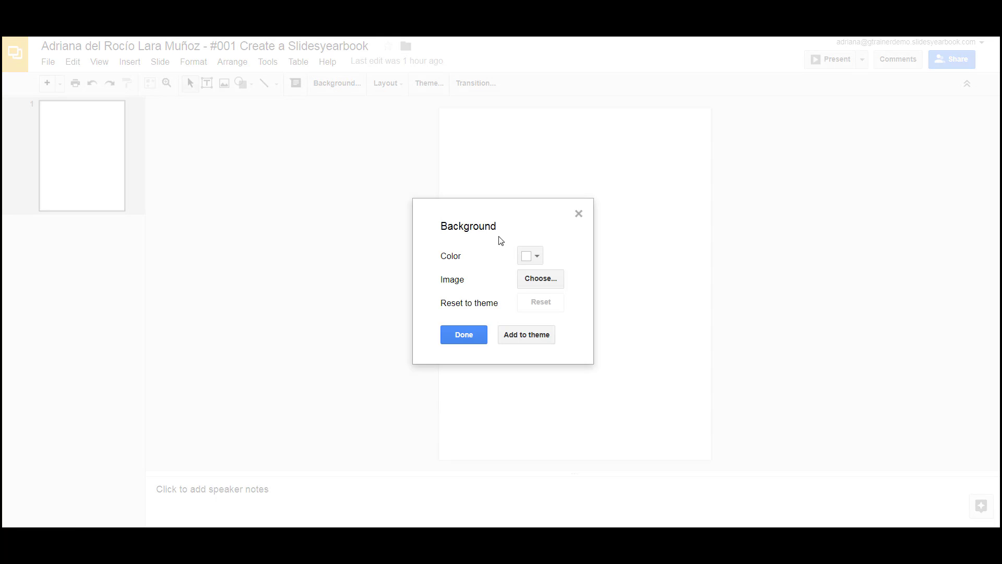
{"action": "left_click", "coordinate": [545, 280]}
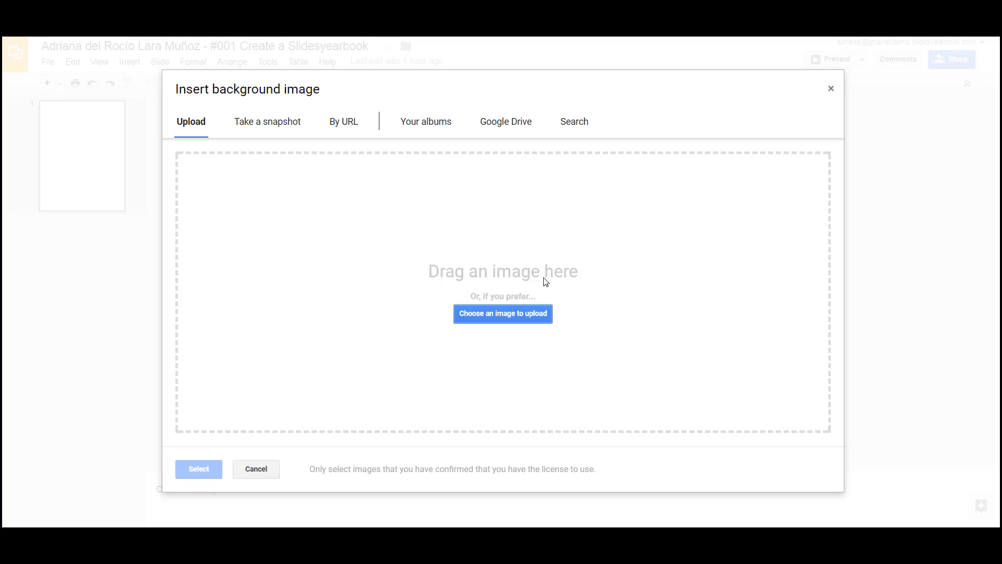
{"action": "left_click", "coordinate": [580, 125]}
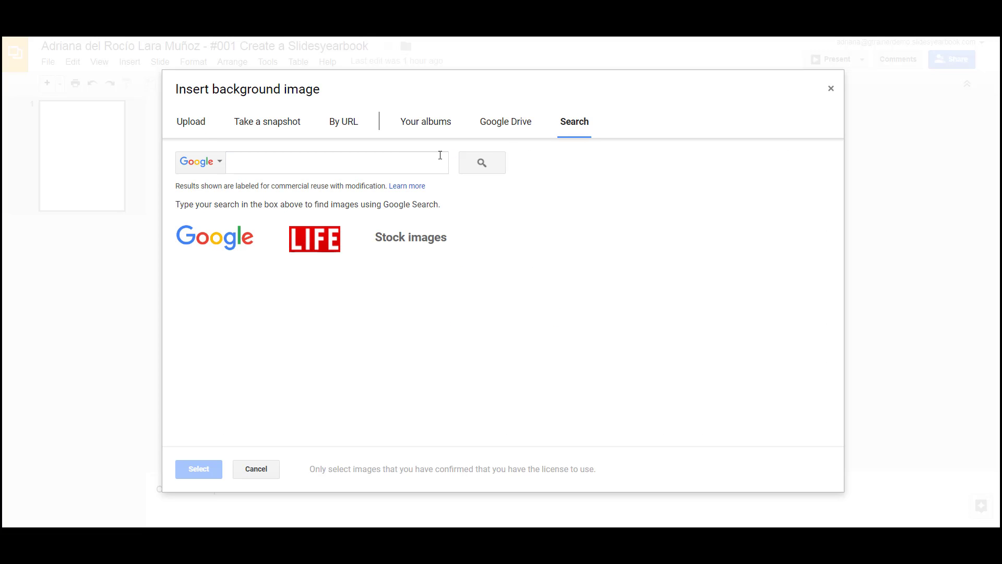
{"action": "left_click", "coordinate": [439, 158]}
{"action": "type", "text": "free backgrounds"}
{"action": "key", "text": "Return"}
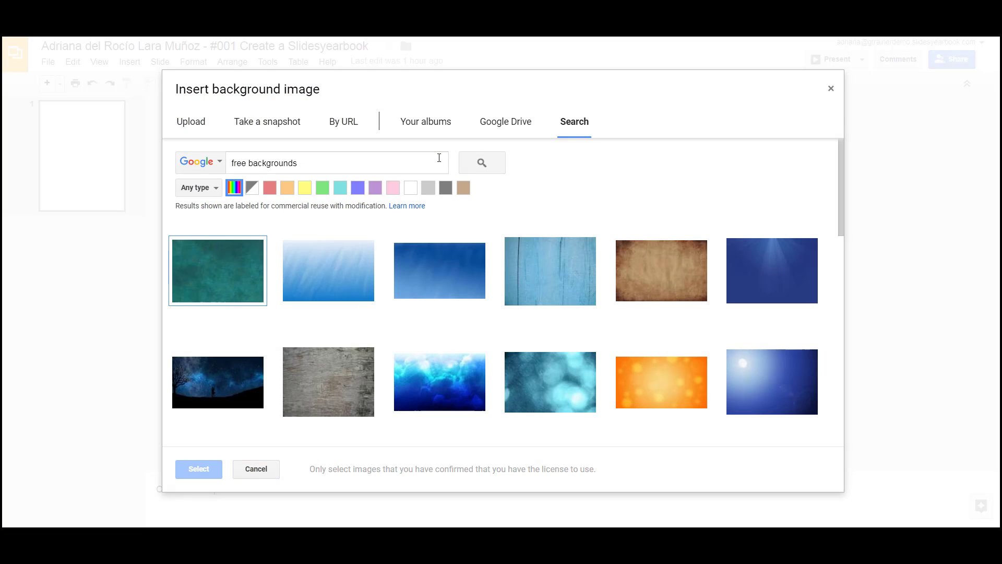
{"action": "double_click", "coordinate": [549, 380]}
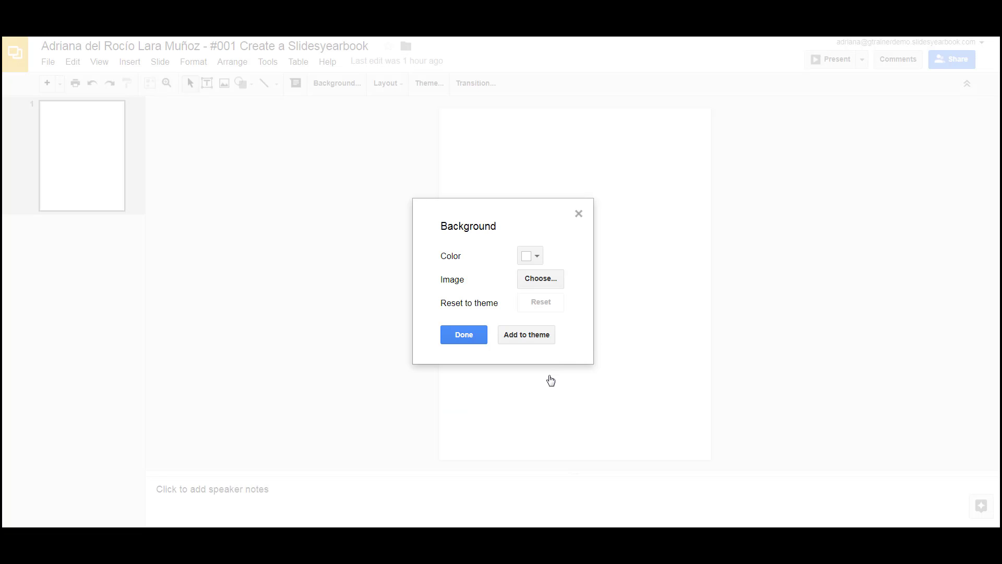
{"action": "left_click", "coordinate": [469, 340]}
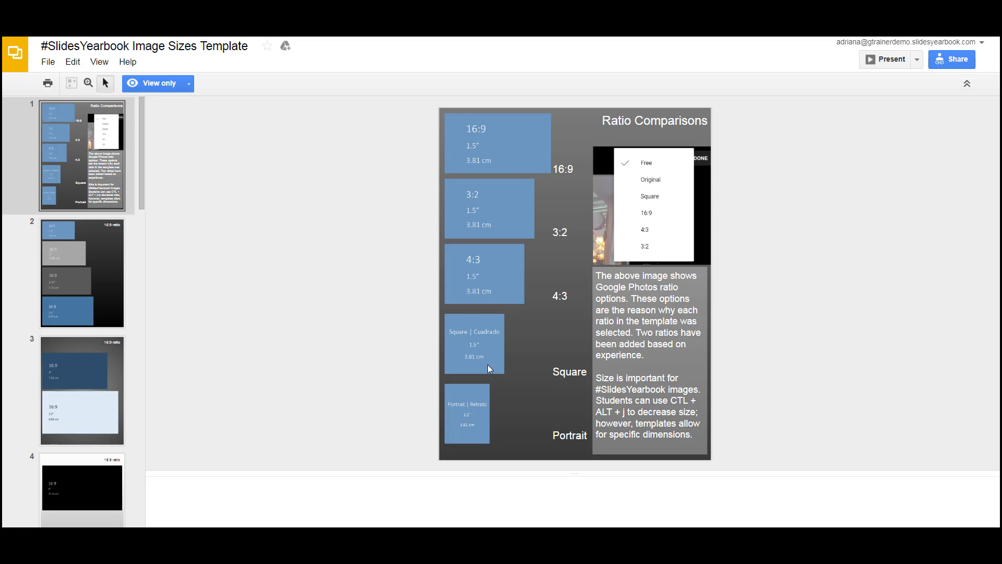
Look through the #SlidesYearbook Image Sizes Template slides to compare the placeholder ratios and sizes.
{"action": "left_click", "coordinate": [79, 290]}
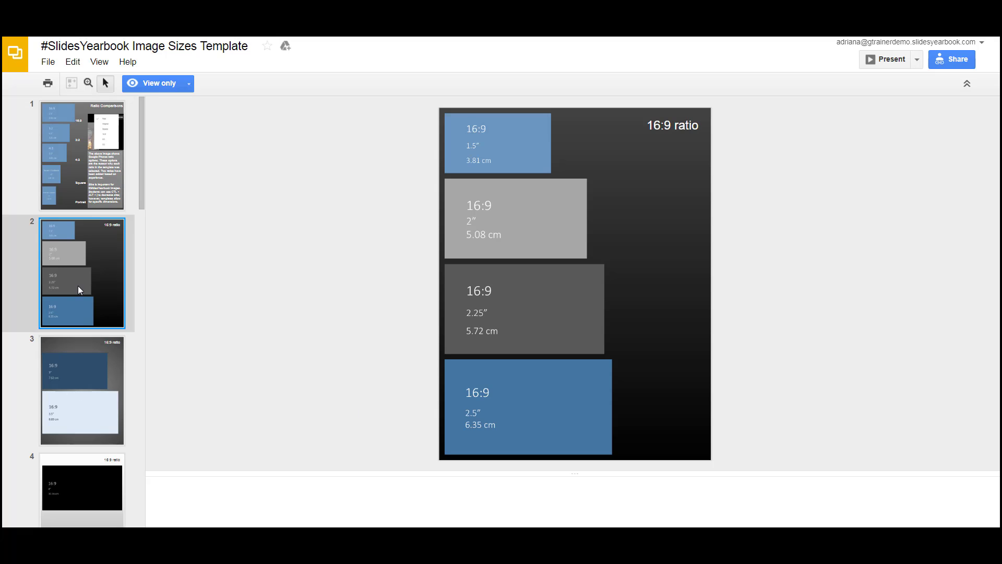
{"action": "key", "text": "Down"}
{"action": "key", "text": "Down"}
{"action": "key", "text": "Down"}
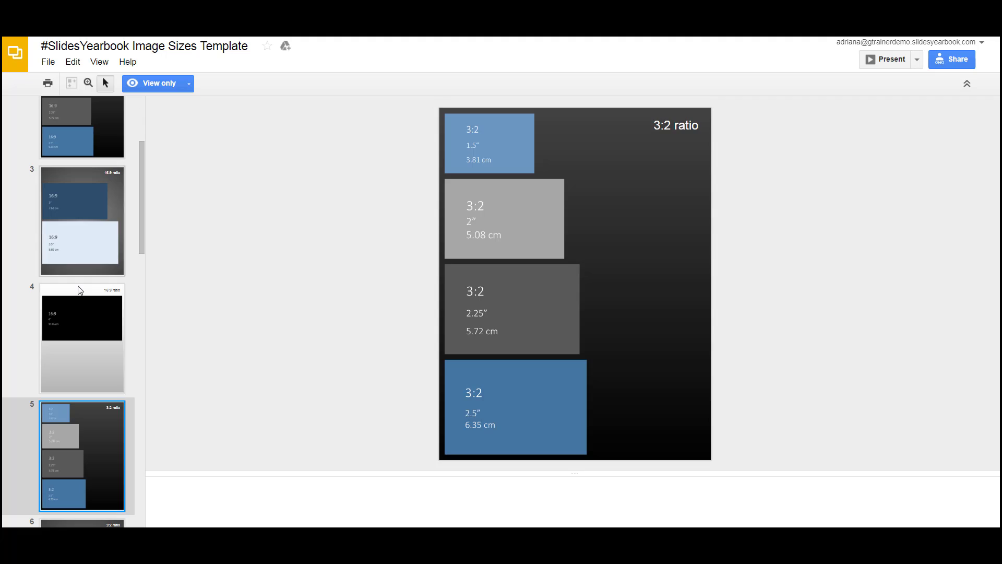
{"action": "key", "text": "Down"}
{"action": "key", "text": "Down"}
{"action": "key", "text": "Down"}
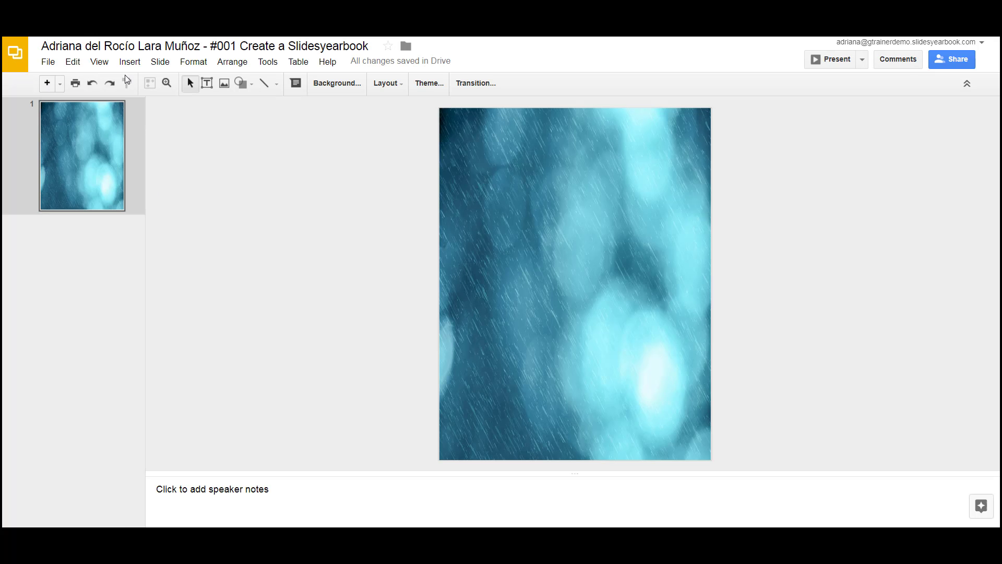
Insert the 3:2 ratio 2-inch (5.08 cm) template image from the shared Photo Size folder onto the slide.
{"action": "left_click", "coordinate": [127, 62]}
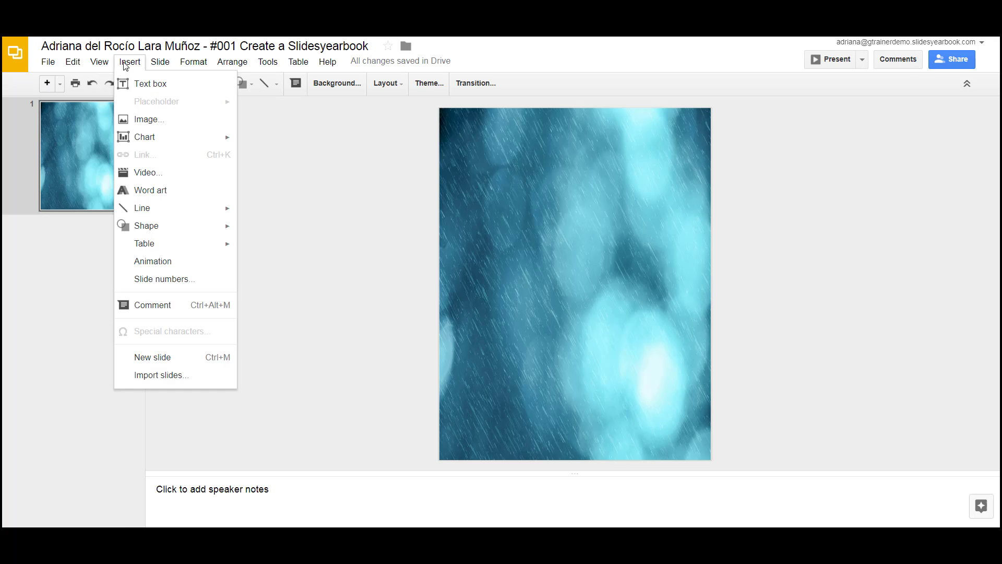
{"action": "left_click", "coordinate": [132, 119]}
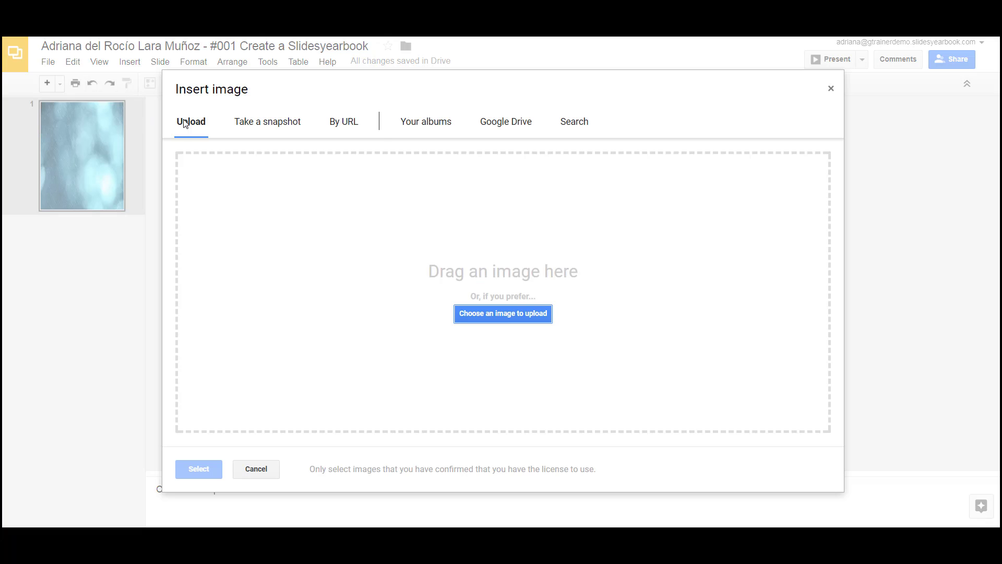
{"action": "left_click", "coordinate": [505, 123]}
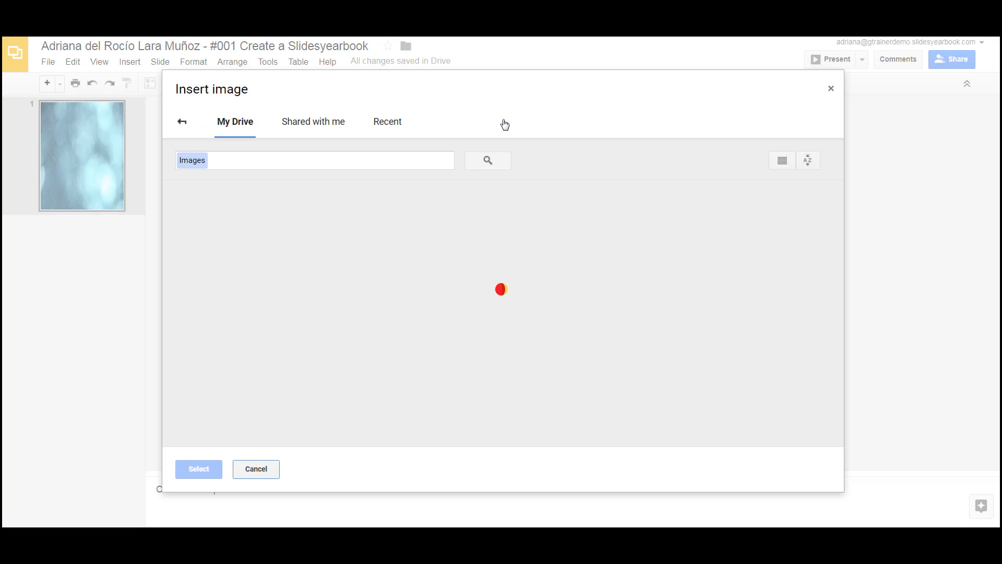
{"action": "left_click", "coordinate": [321, 126]}
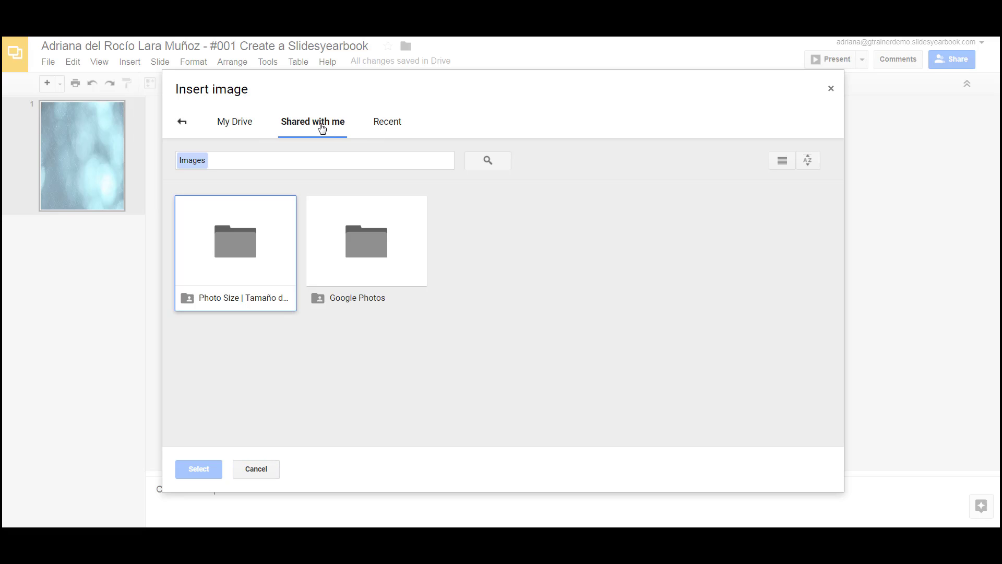
{"action": "double_click", "coordinate": [217, 263]}
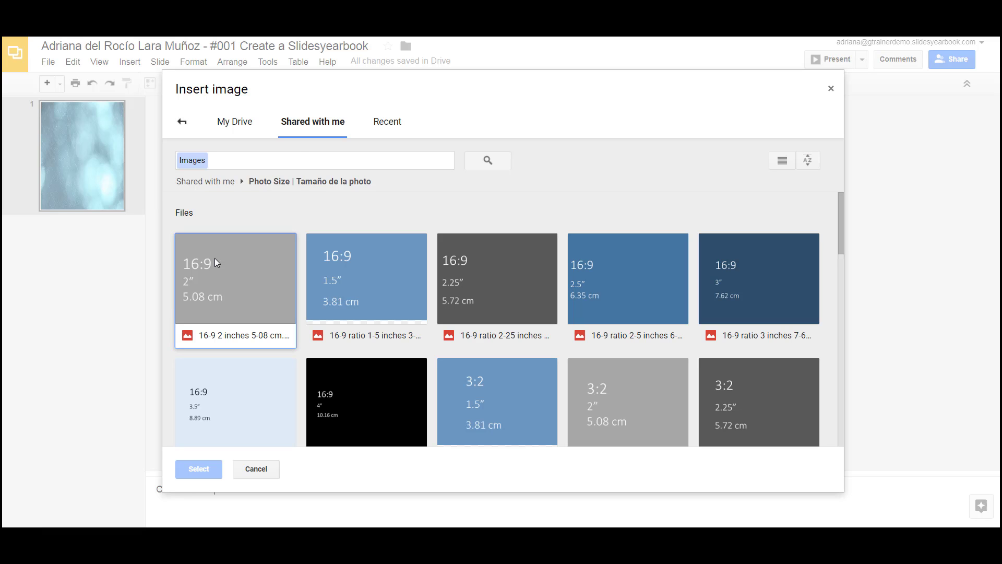
{"action": "double_click", "coordinate": [216, 259]}
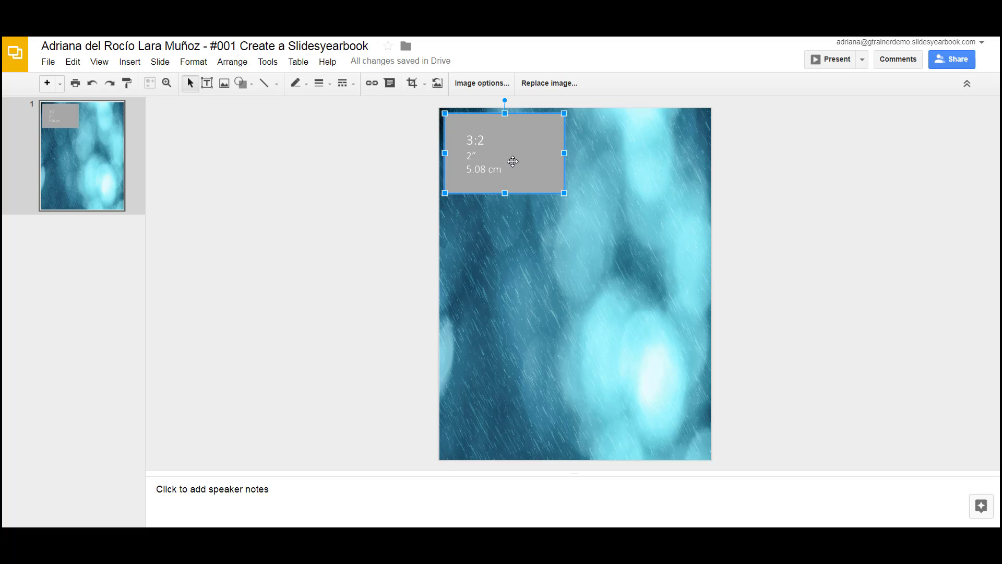
Nudge the 3:2 placeholder down and to the right, away from the page's upper-left corner, and deselect it.
{"action": "key", "text": "Down"}
{"action": "key", "text": "Down"}
{"action": "key", "text": "Down"}
{"action": "key", "text": "Down"}
{"action": "key", "text": "Down"}
{"action": "key", "text": "Right"}
{"action": "key", "text": "Right"}
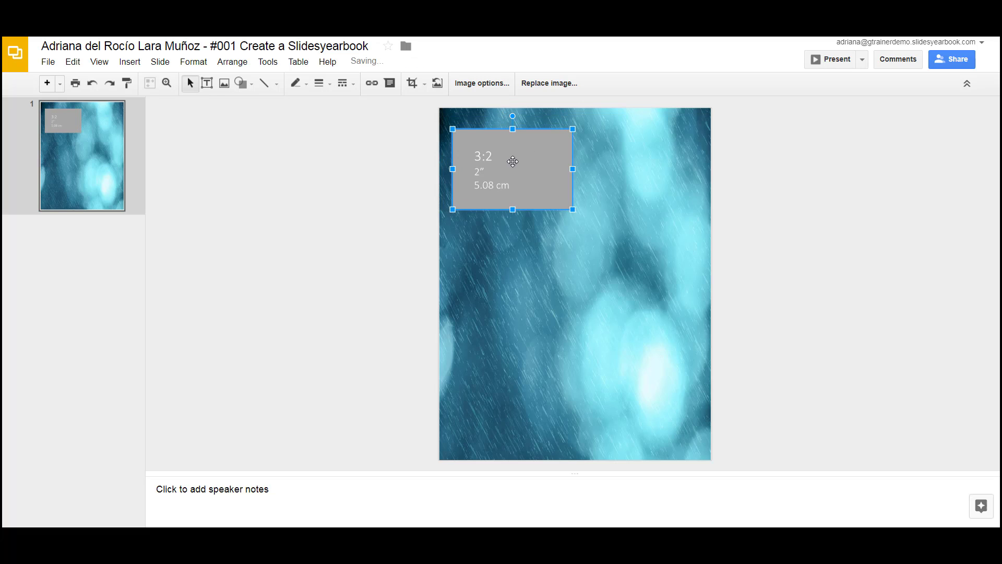
{"action": "key", "text": "Right"}
{"action": "key", "text": "Right"}
{"action": "key", "text": "Down"}
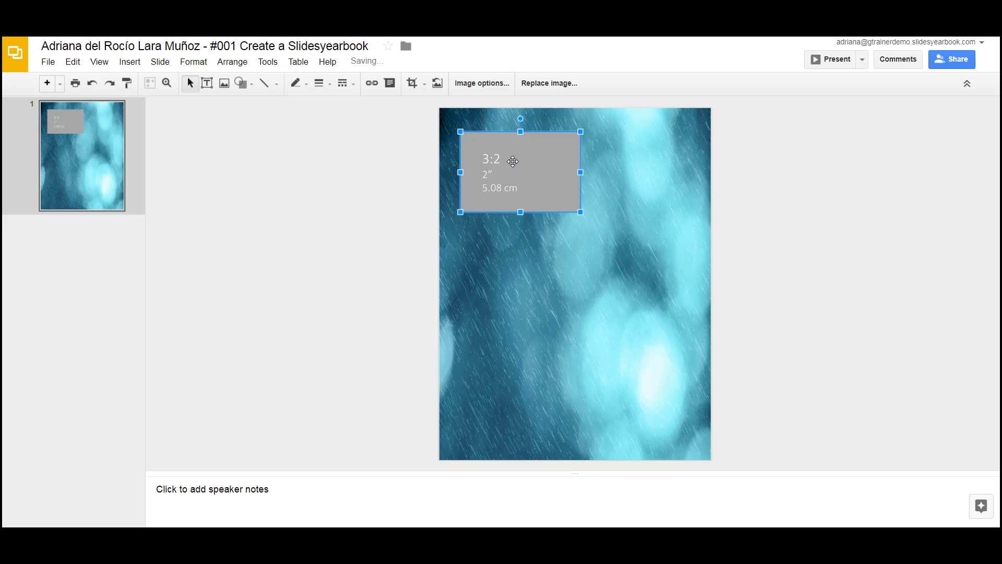
{"action": "left_click", "coordinate": [447, 177]}
Insert the 4:3 ratio 2-inch template image beside the 3:2 placeholder and shift the 3:2 placeholder slightly left.
{"action": "left_click", "coordinate": [129, 62]}
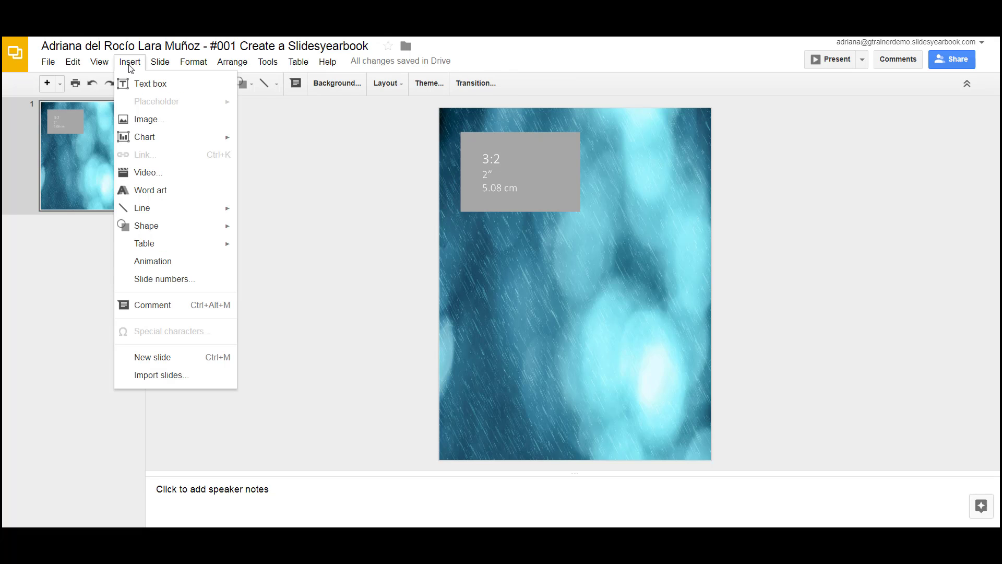
{"action": "left_click", "coordinate": [145, 121]}
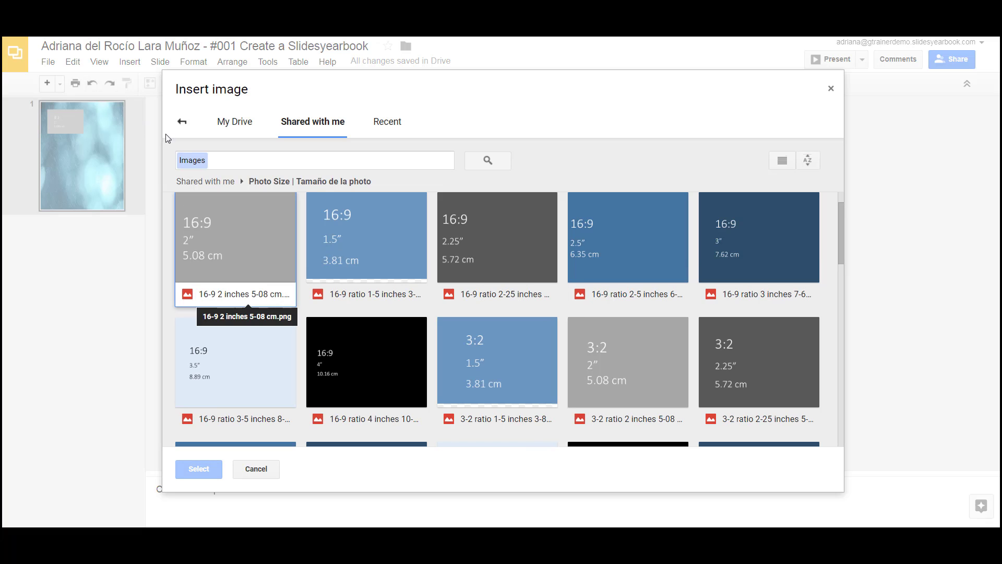
{"action": "left_click_drag", "start_coordinate": [841, 231], "coordinate": [847, 307]}
{"action": "double_click", "coordinate": [370, 333]}
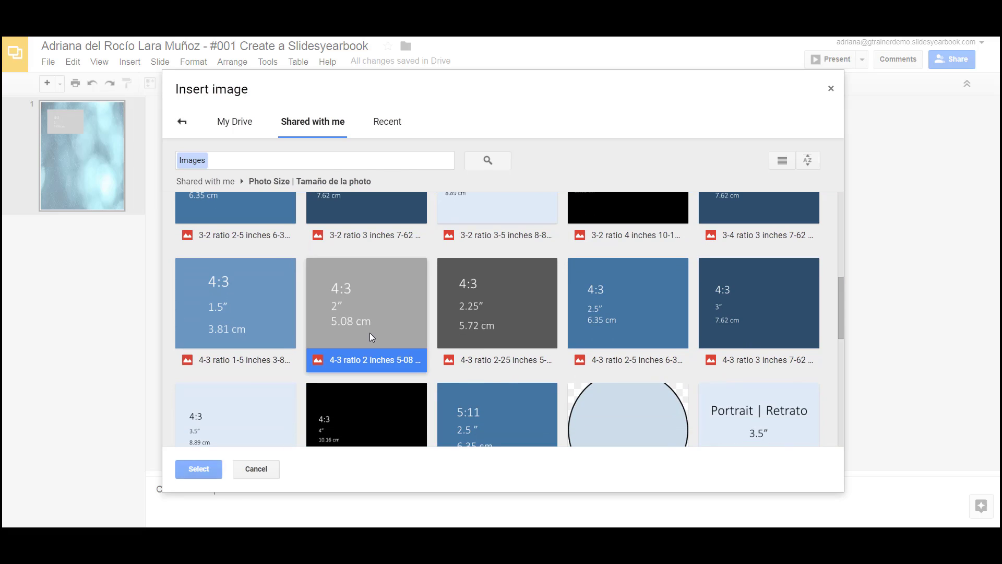
{"action": "left_click_drag", "start_coordinate": [498, 268], "coordinate": [631, 175]}
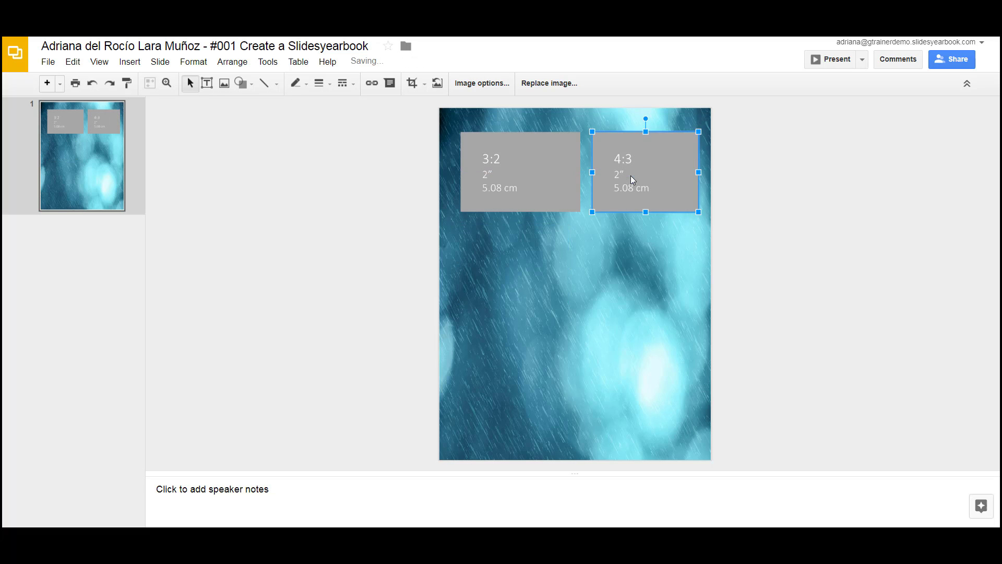
{"action": "left_click_drag", "start_coordinate": [520, 183], "coordinate": [514, 183]}
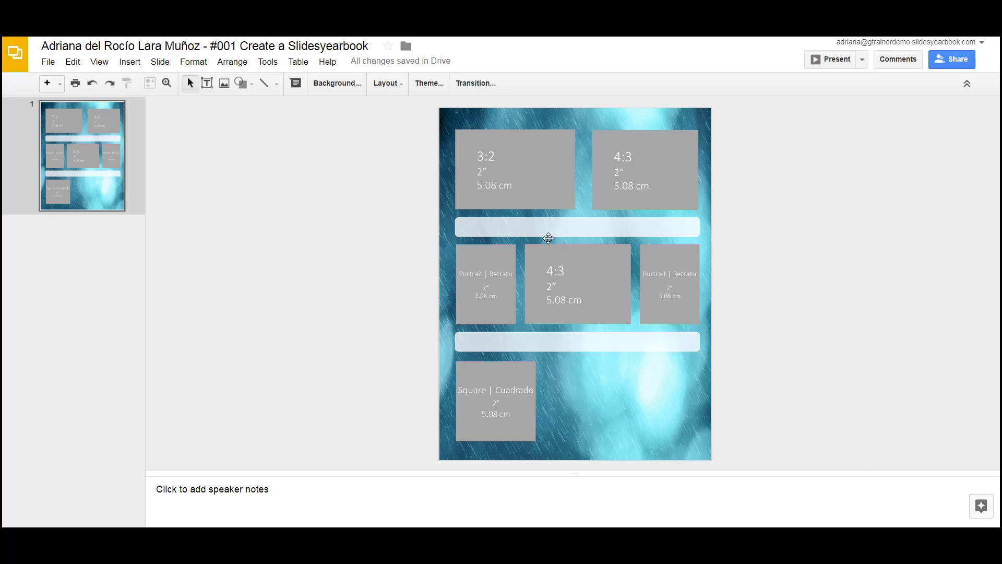
{"action": "left_click", "coordinate": [531, 224]}
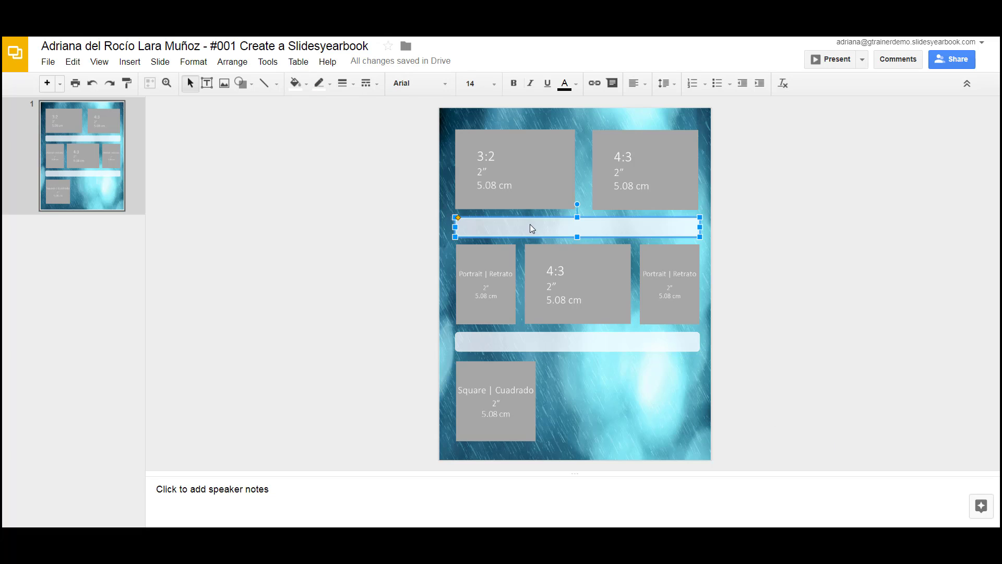
{"action": "left_click", "coordinate": [507, 343]}
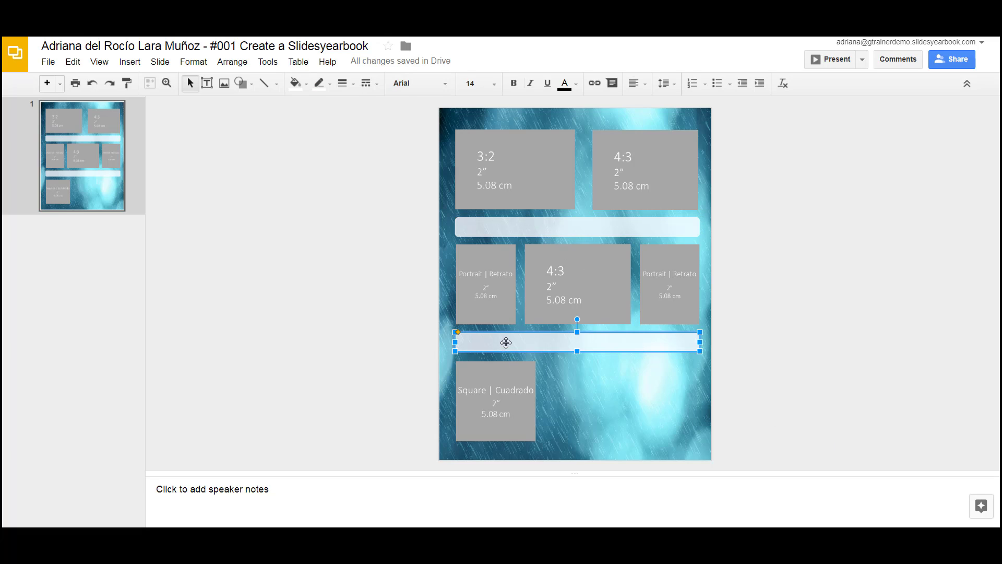
{"action": "left_click", "coordinate": [390, 339]}
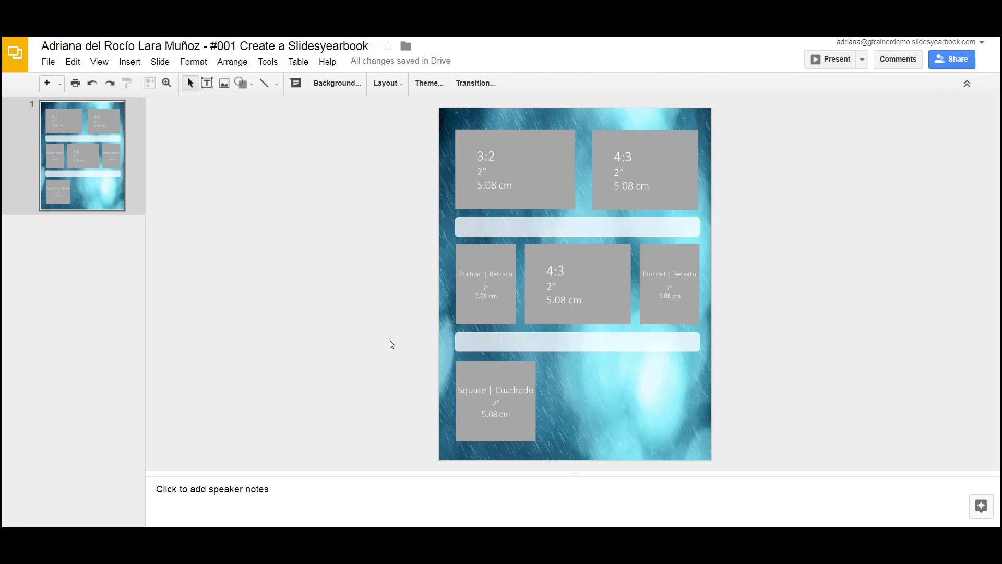
Draw a rounded rectangle beside the square placeholder, filling the space to the 4:3 column's outer edge and matching the square's height.
{"action": "left_click", "coordinate": [129, 63]}
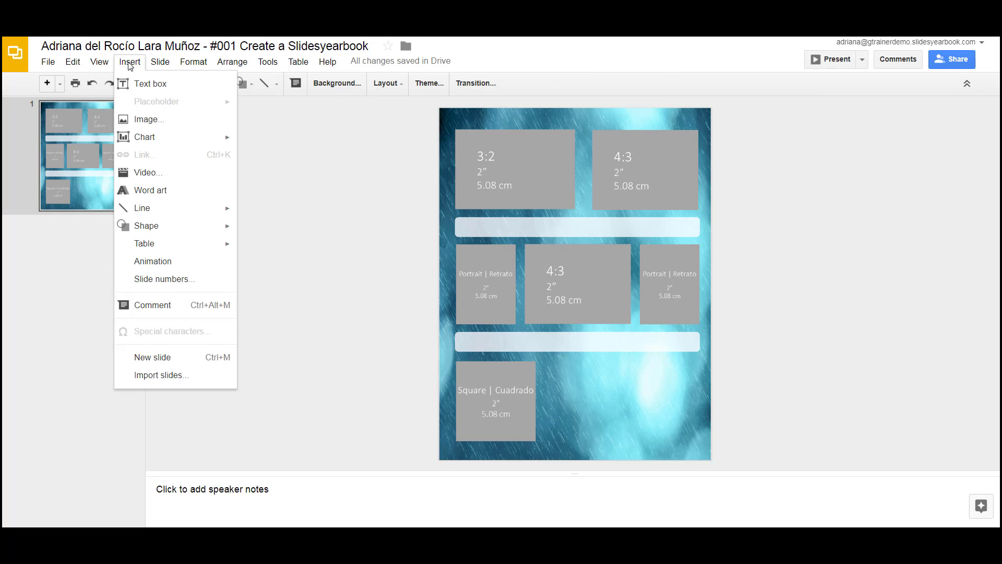
{"action": "mouse_move", "coordinate": [142, 225]}
{"action": "mouse_move", "coordinate": [266, 232]}
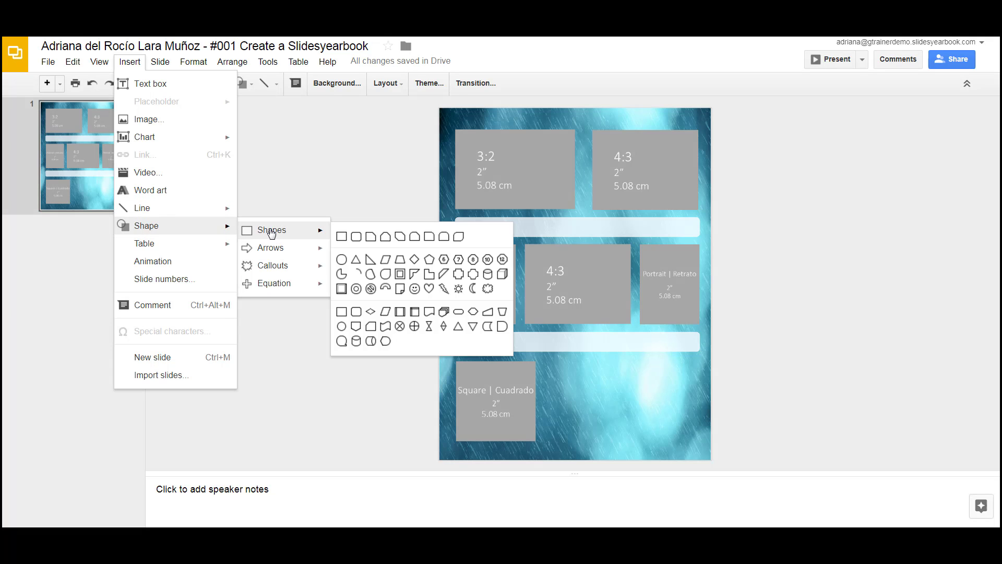
{"action": "left_click", "coordinate": [358, 241]}
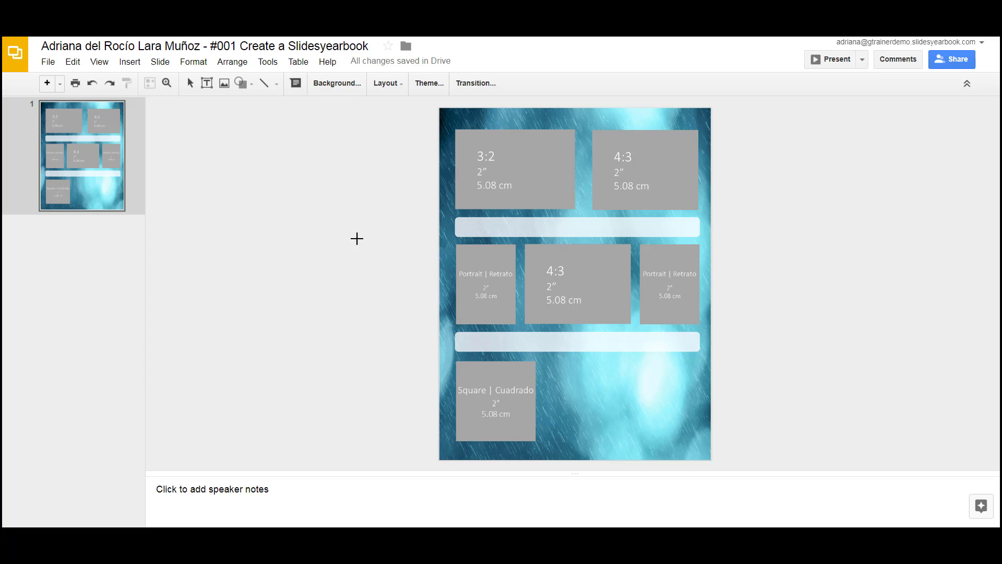
{"action": "left_click_drag", "start_coordinate": [546, 362], "coordinate": [698, 444]}
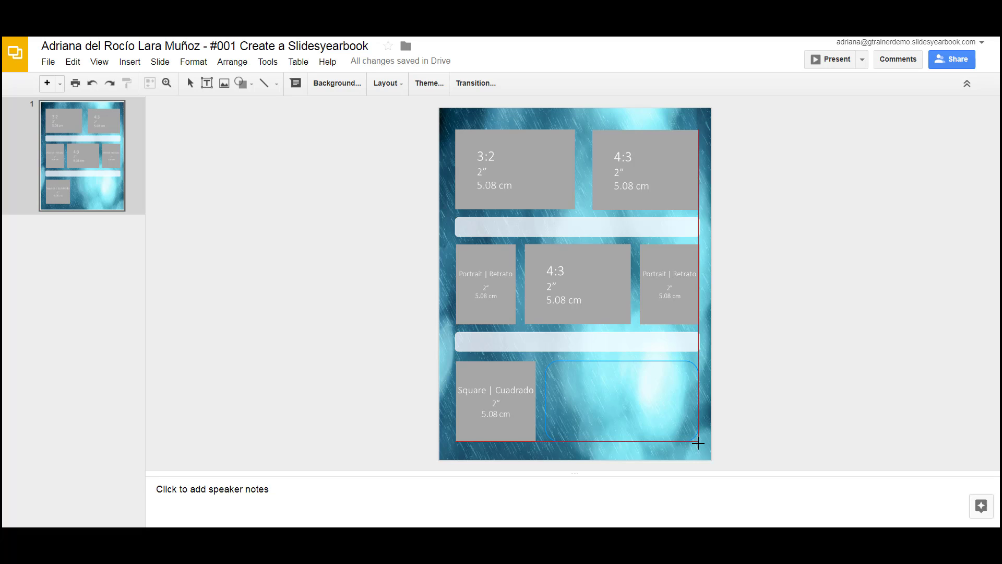
{"action": "left_click_drag", "start_coordinate": [698, 443], "coordinate": [699, 444]}
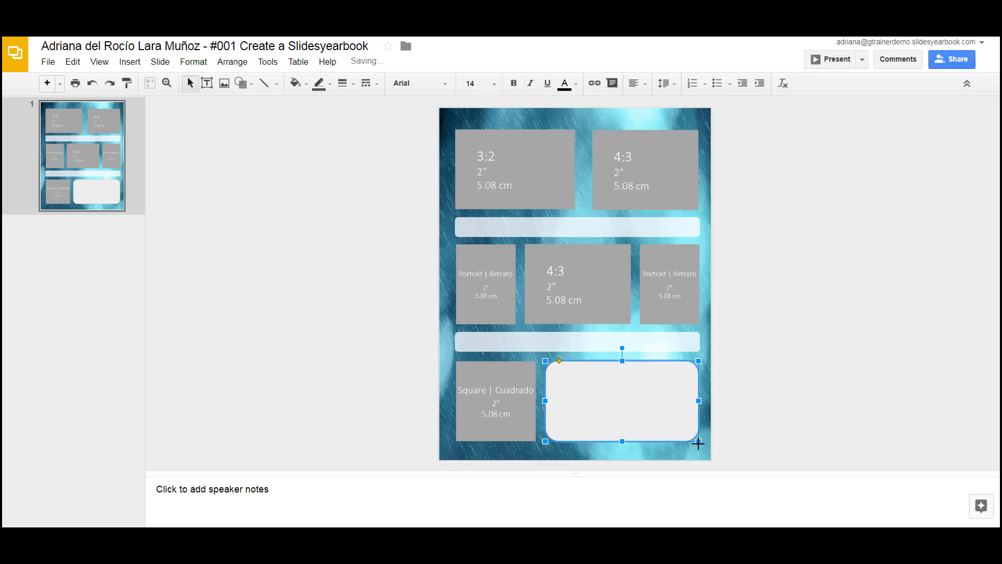
Give the new rounded rectangle a white outline and a solid white fill.
{"action": "left_click", "coordinate": [318, 85]}
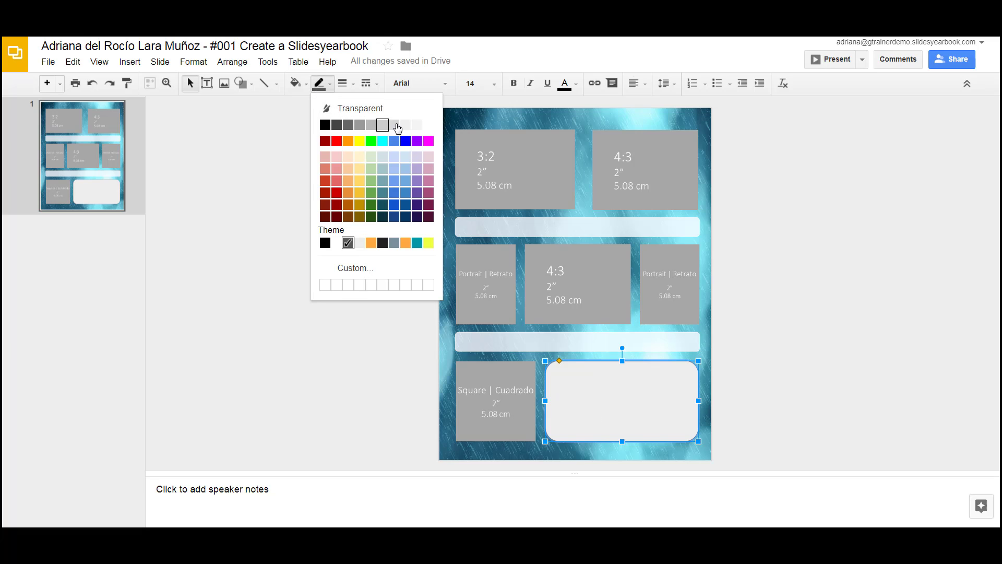
{"action": "left_click", "coordinate": [428, 125]}
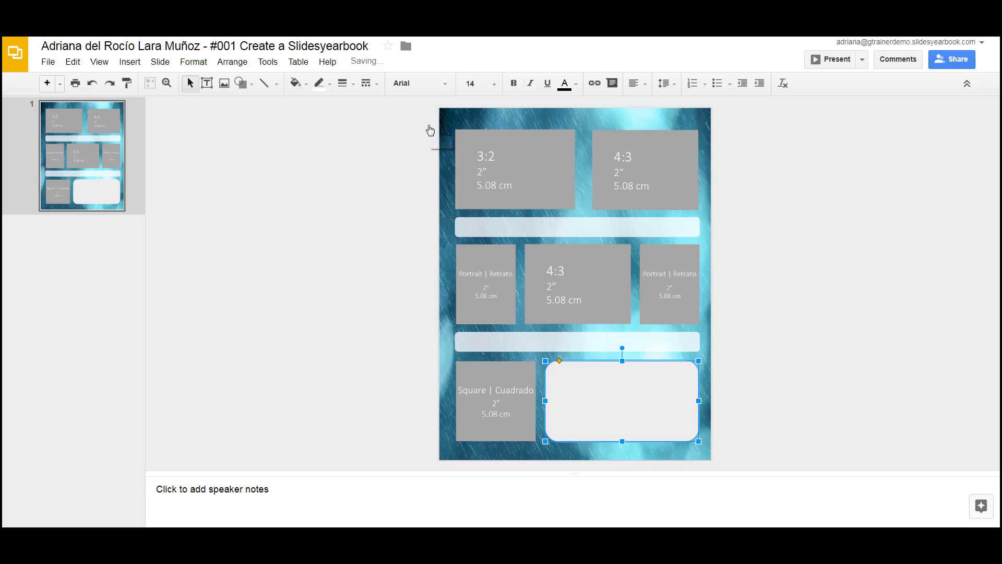
{"action": "left_click", "coordinate": [296, 84]}
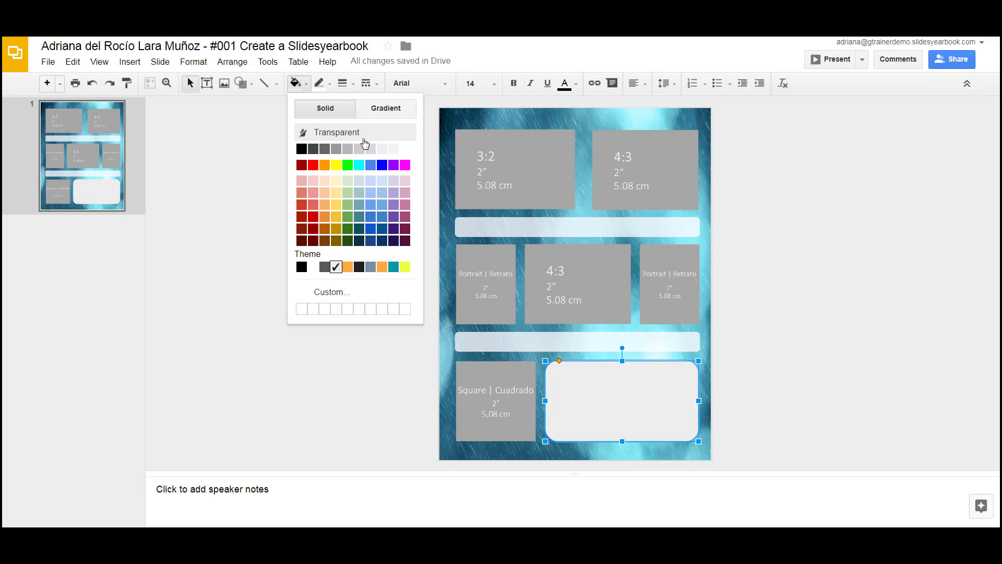
{"action": "left_click", "coordinate": [406, 151]}
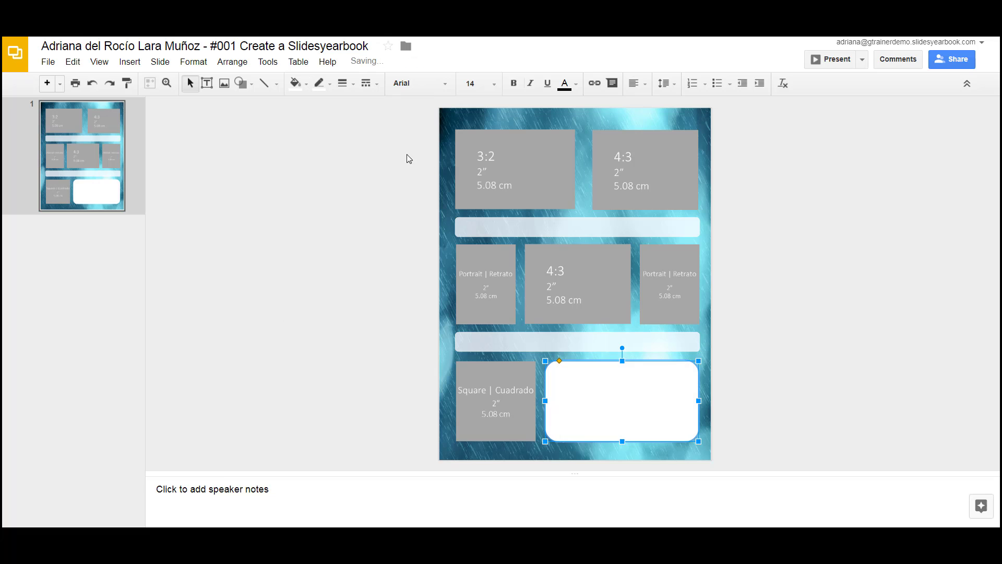
Make the rounded rectangle's white fill partly transparent by lowering the opacity of its custom colour.
{"action": "left_click", "coordinate": [309, 88]}
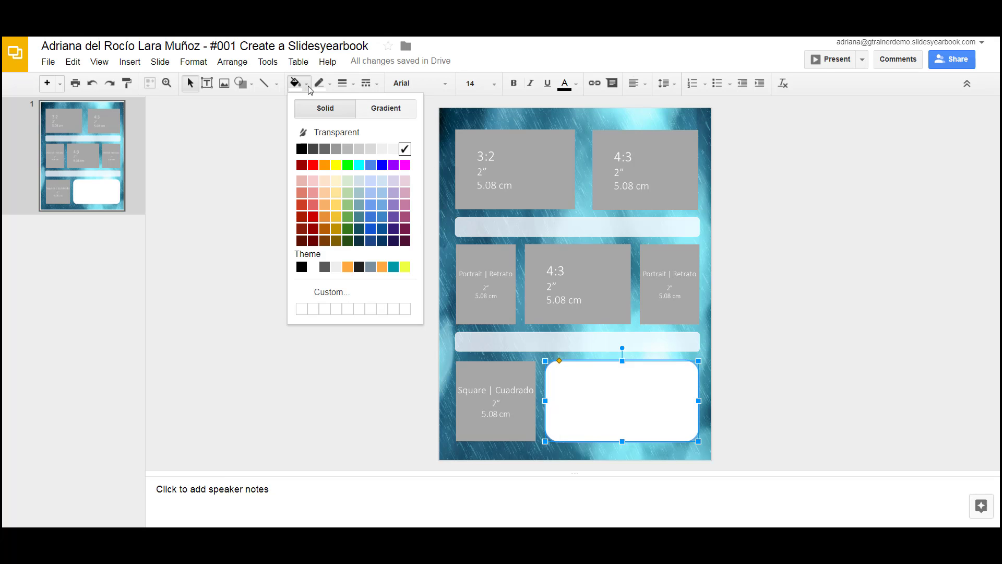
{"action": "left_click", "coordinate": [328, 295]}
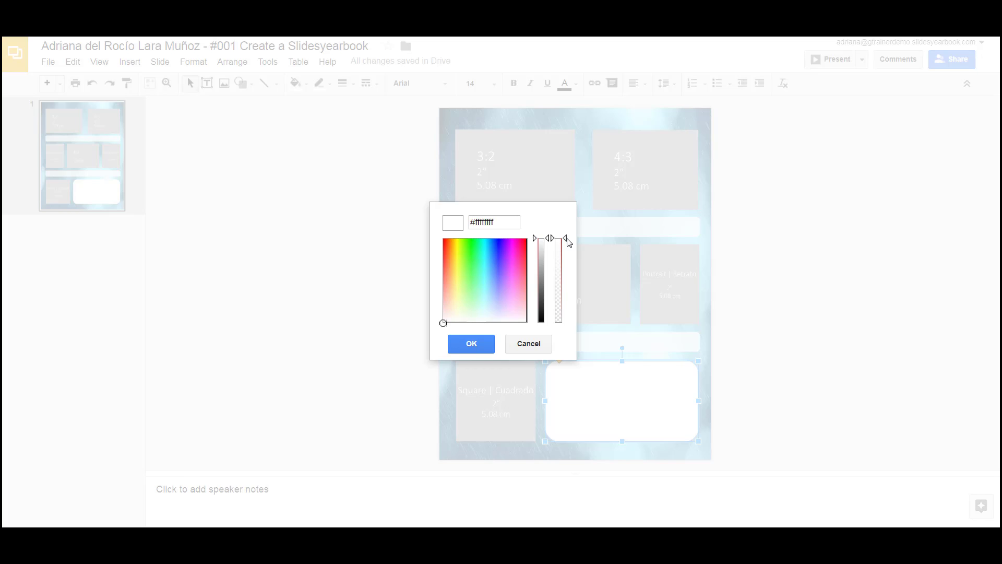
{"action": "left_click_drag", "start_coordinate": [568, 239], "coordinate": [567, 262]}
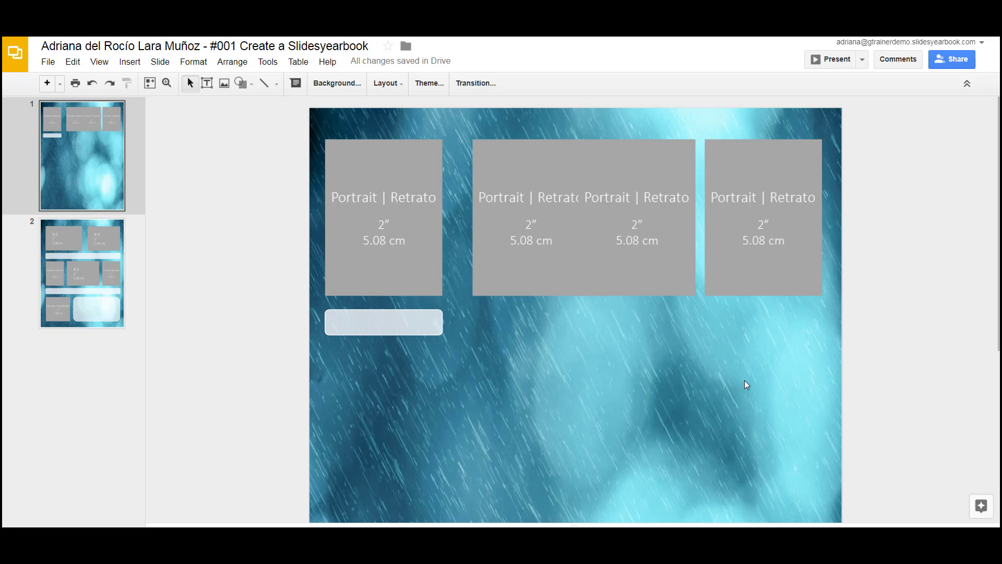
{"action": "left_click", "coordinate": [396, 244]}
{"action": "left_click", "coordinate": [512, 233]}
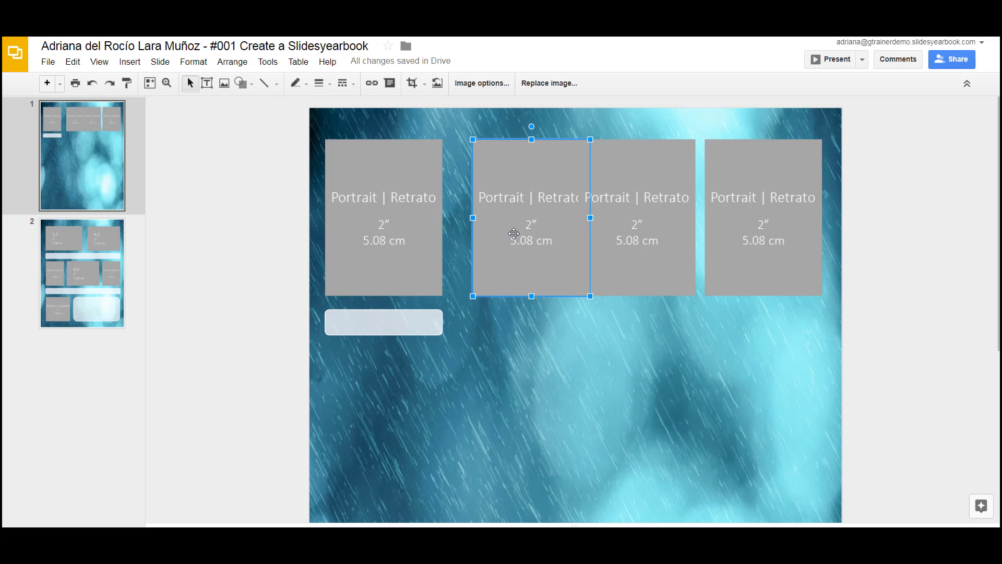
{"action": "left_click", "coordinate": [626, 228]}
{"action": "left_click", "coordinate": [726, 225]}
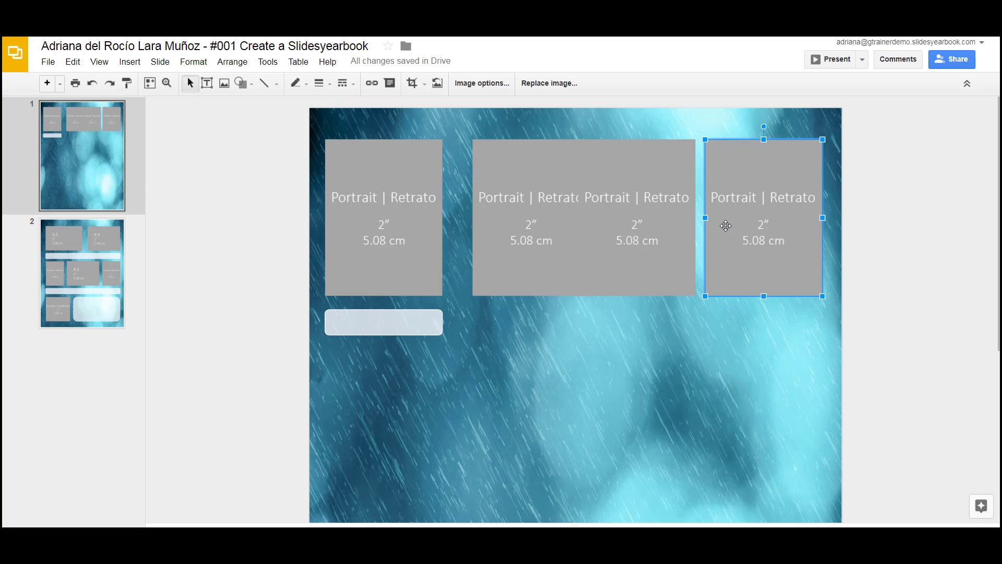
{"action": "left_click", "coordinate": [512, 219]}
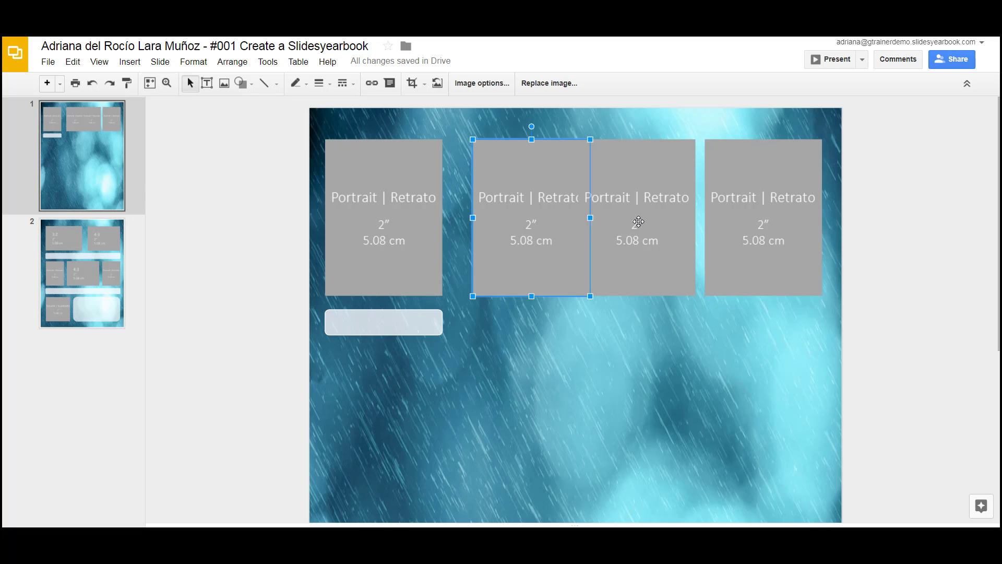
{"action": "left_click", "coordinate": [638, 221]}
Nudge the leftmost portrait placeholder on the first slide slightly to the right in fine increments.
{"action": "left_click", "coordinate": [375, 237]}
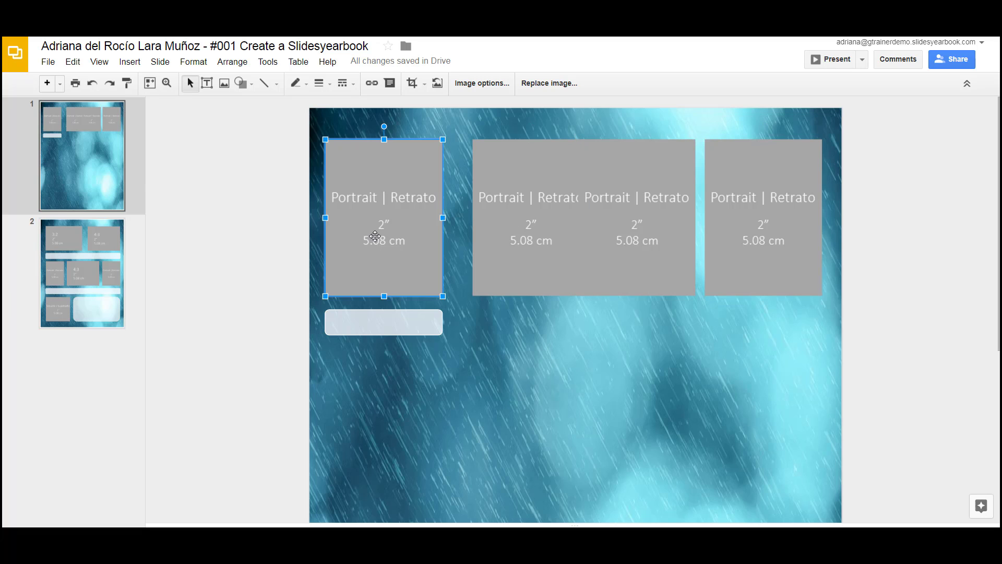
{"action": "key", "text": "Right"}
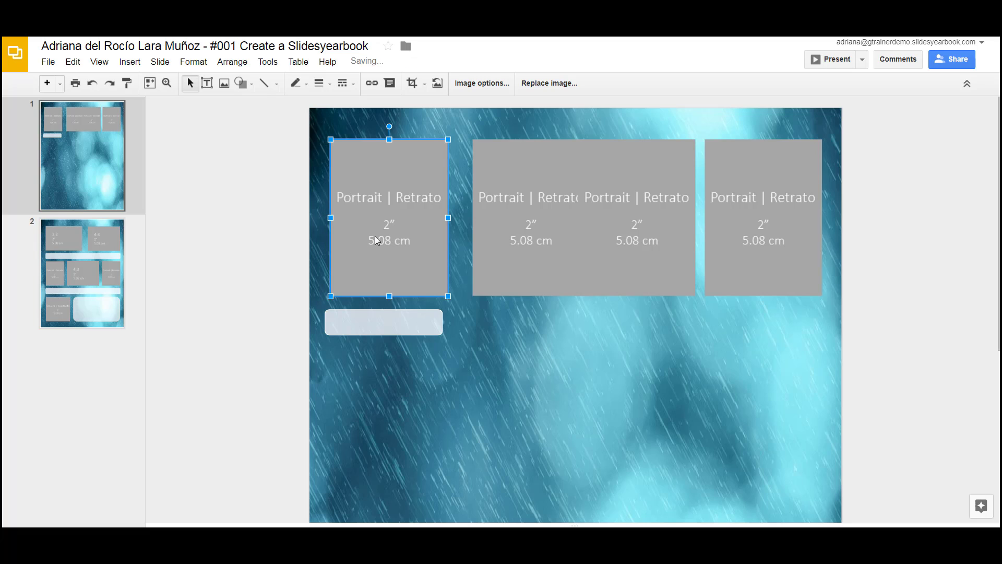
{"action": "key", "text": "Left"}
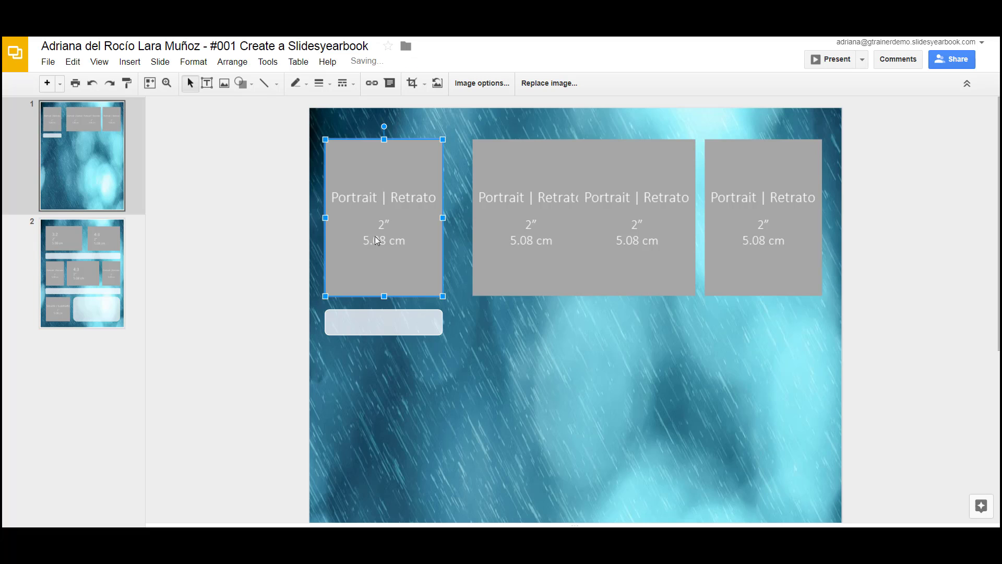
{"action": "key", "text": "shift+Right"}
{"action": "key", "text": "shift+Right"}
{"action": "key", "text": "shift+Right"}
{"action": "key", "text": "shift+Right"}
Distribute the row of four portrait placeholders evenly in the horizontal direction.
{"action": "left_click_drag", "start_coordinate": [240, 154], "coordinate": [850, 238]}
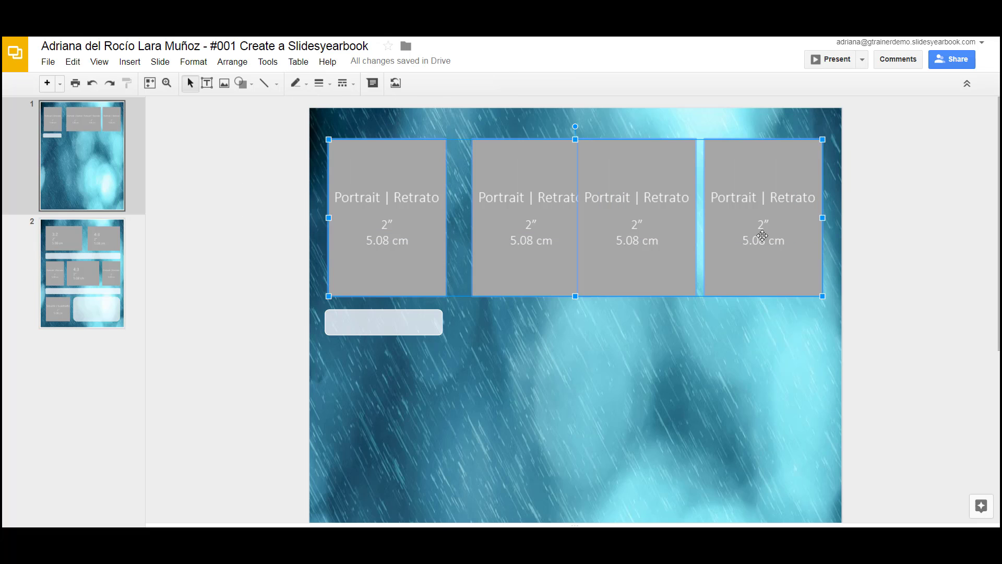
{"action": "left_click", "coordinate": [242, 64]}
{"action": "mouse_move", "coordinate": [248, 171]}
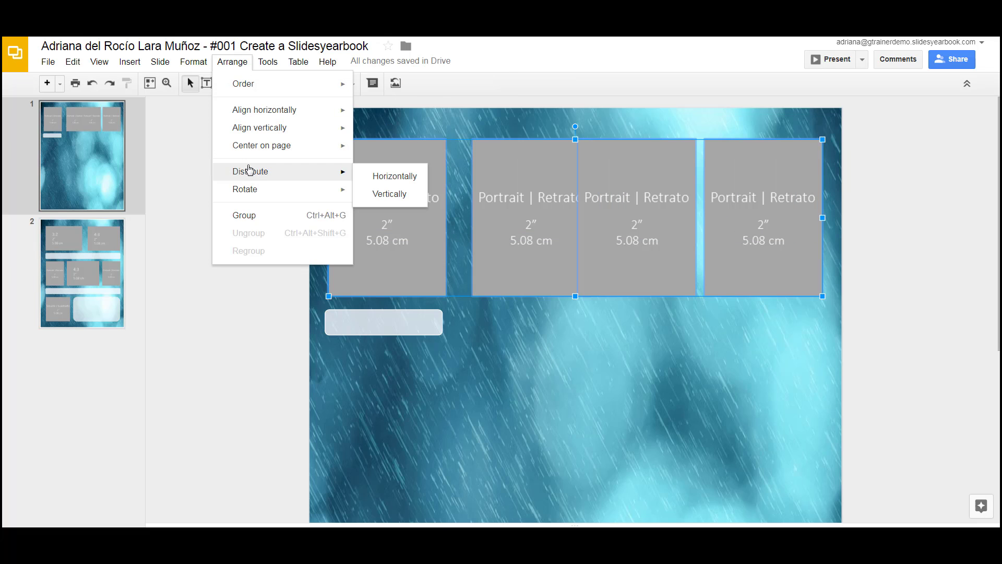
{"action": "left_click", "coordinate": [395, 176]}
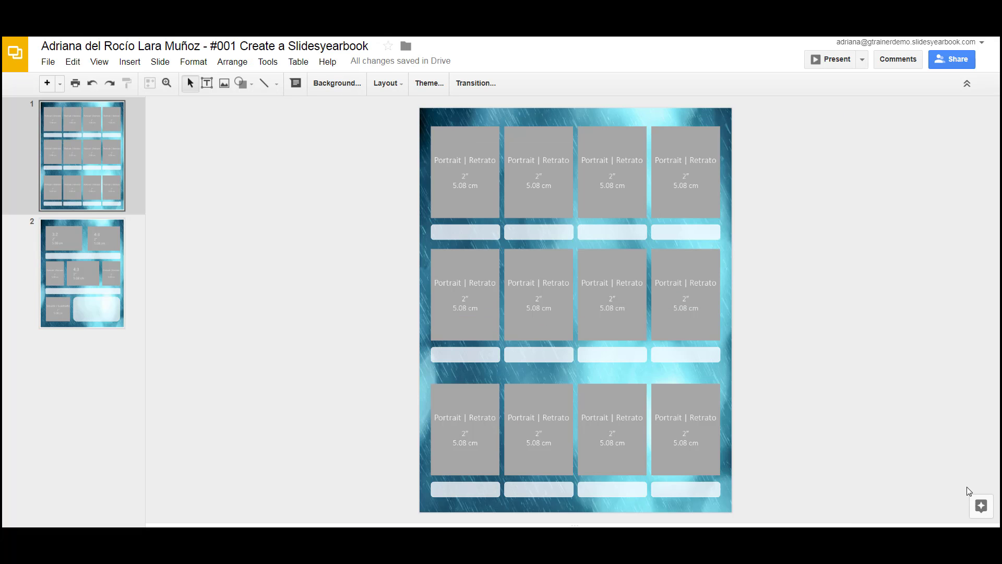